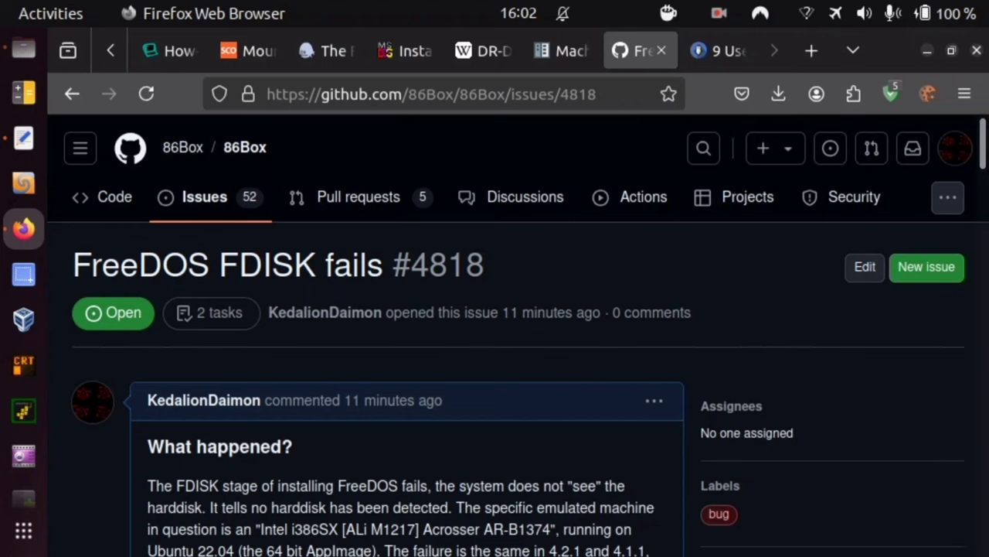
drag(983, 143, 983, 153)
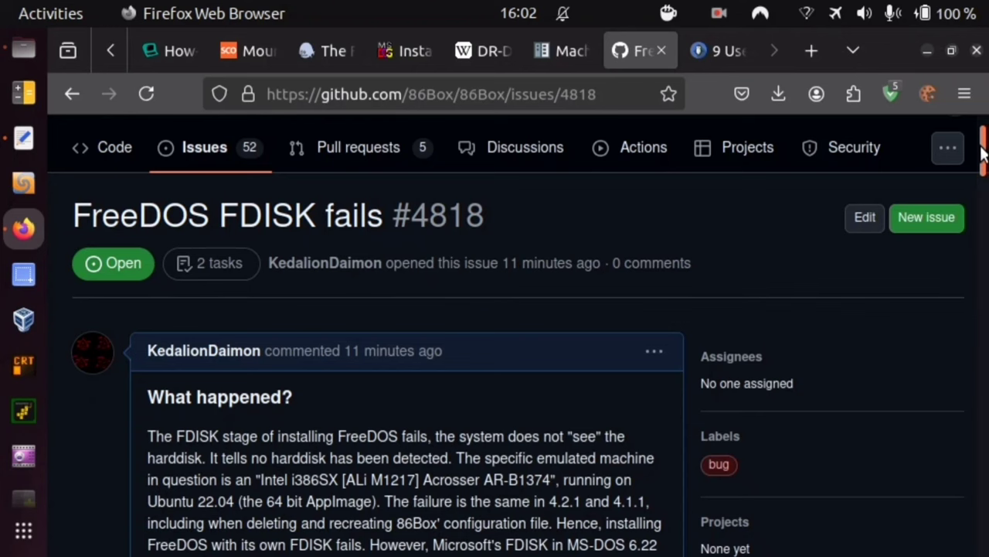
mouse_move(981, 153)
mouse_down()
mouse_move(984, 511)
mouse_move(978, 144)
mouse_up()
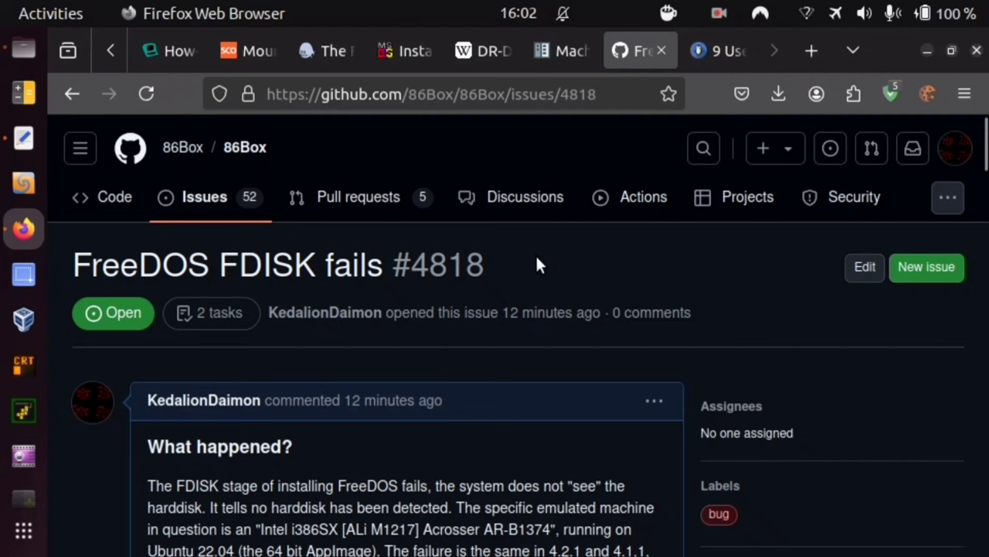
click(719, 13)
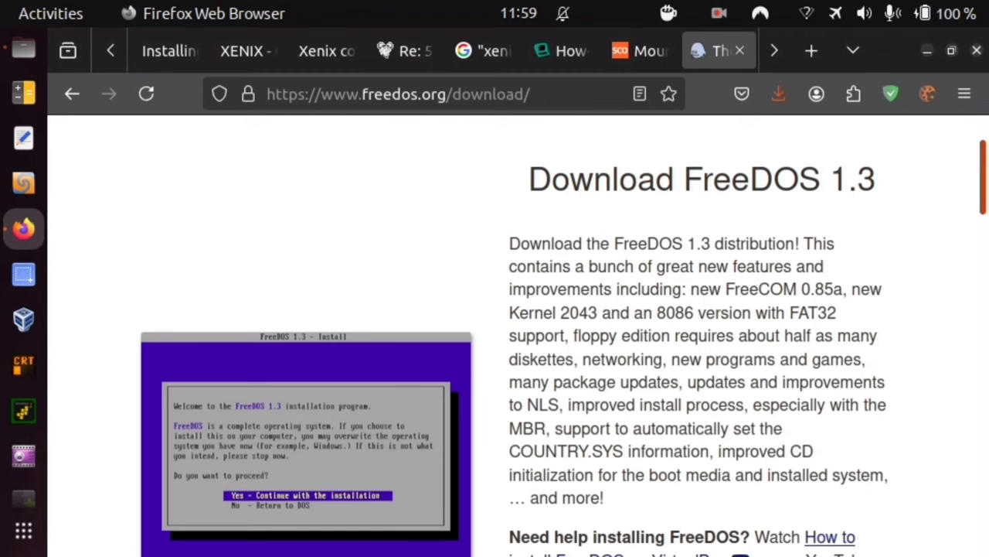
Examine the FreeDOS 1.3 download page from its introduction down to the editions for older and classic hardware
scroll(518, 336, up, 1)
scroll(518, 335, up, 2)
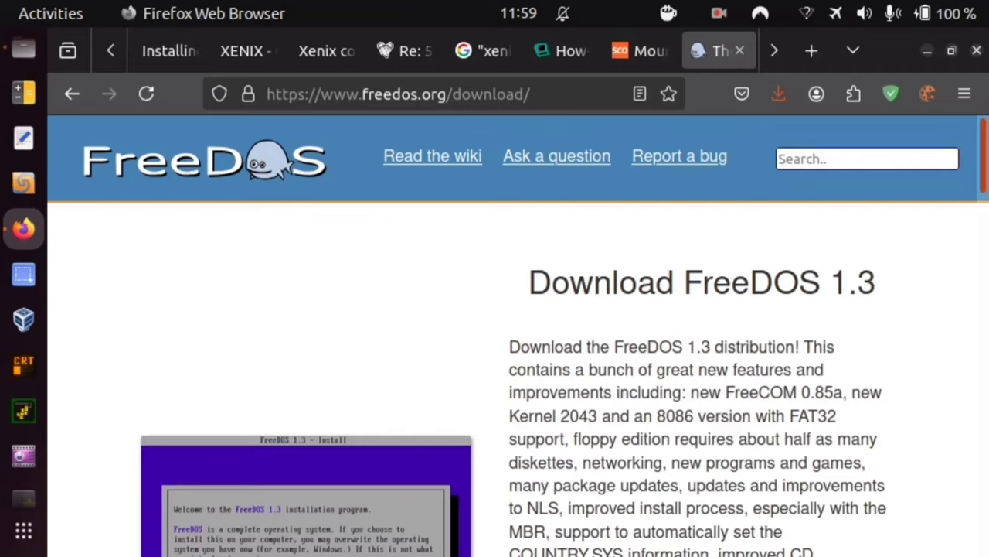
scroll(976, 171, down, 3)
scroll(976, 172, down, 1)
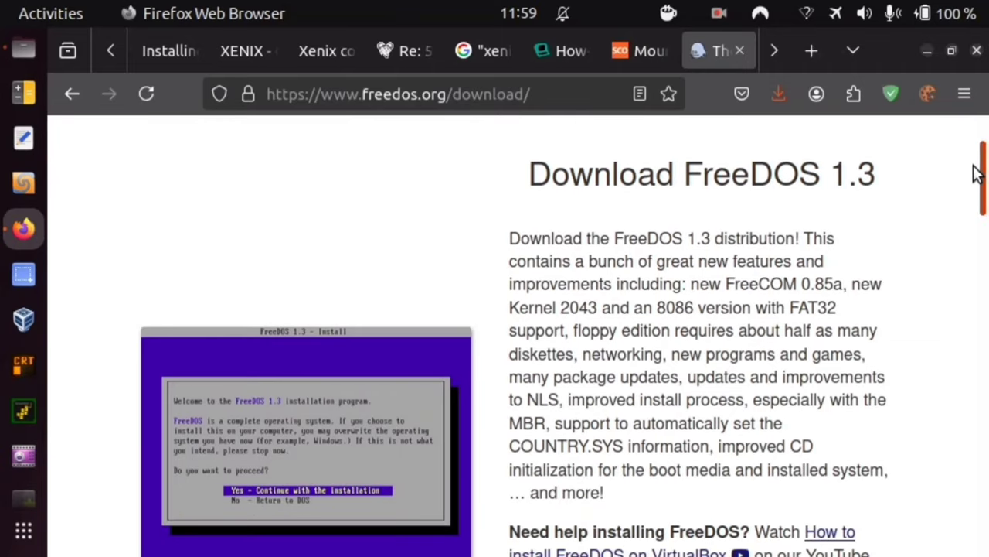
scroll(976, 171, down, 1)
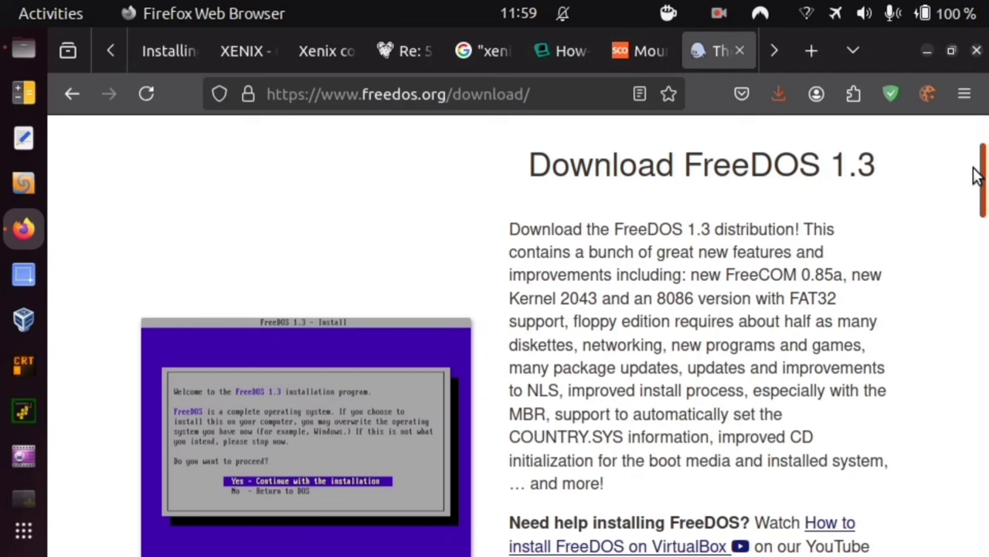
scroll(975, 176, down, 1)
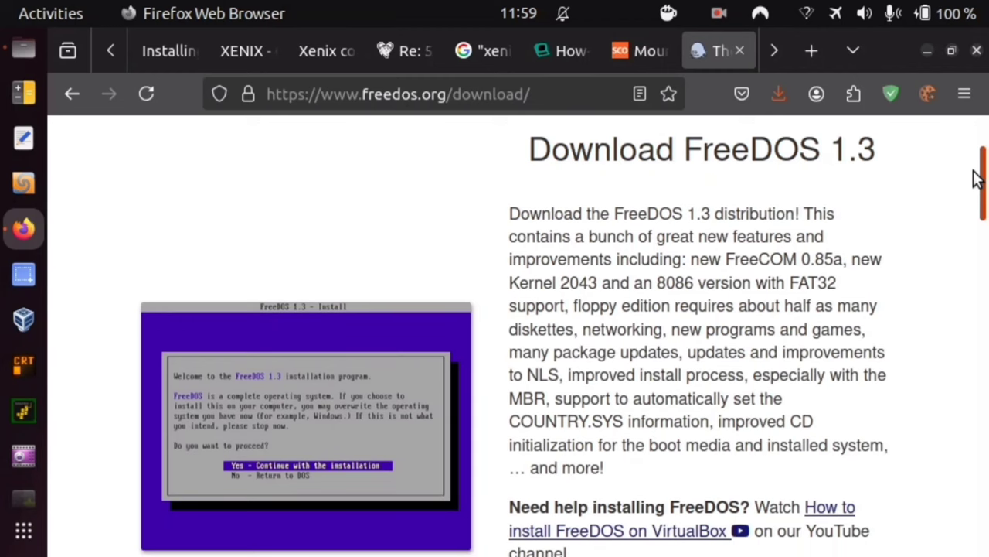
scroll(975, 177, down, 1)
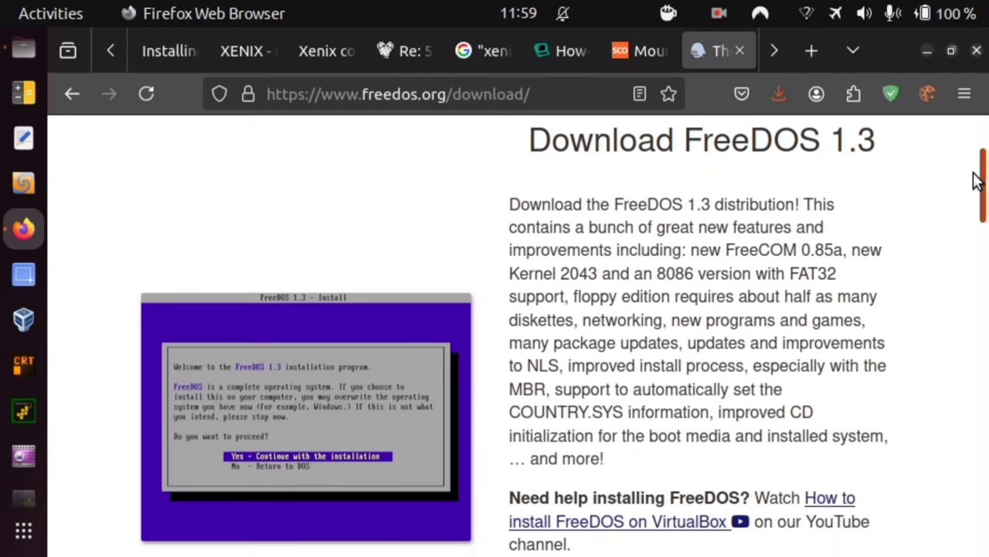
scroll(976, 181, down, 1)
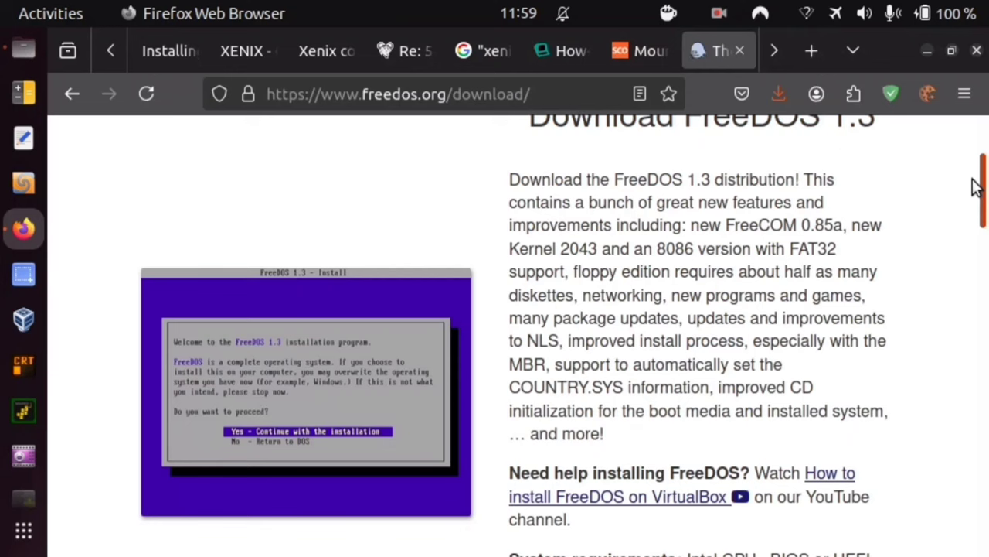
scroll(976, 185, down, 2)
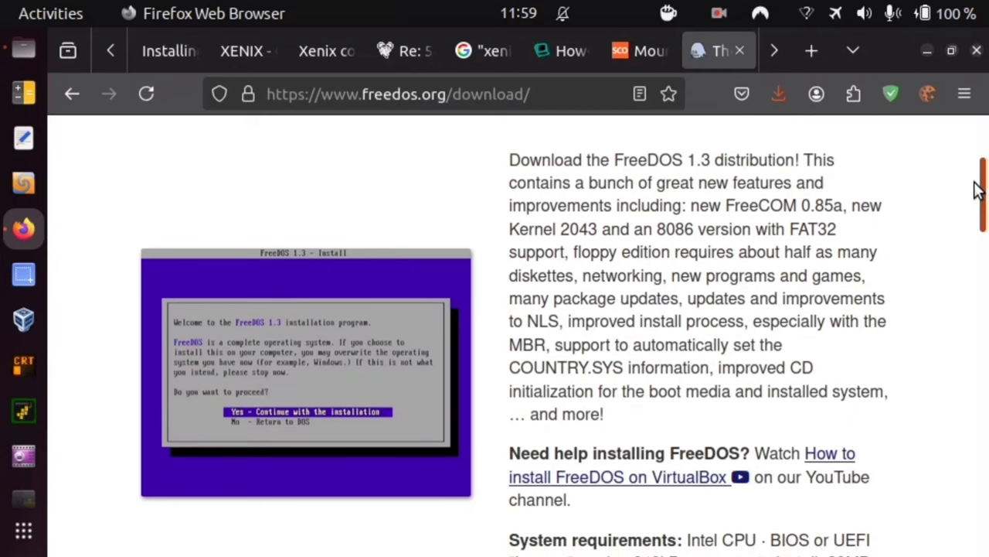
scroll(977, 191, down, 1)
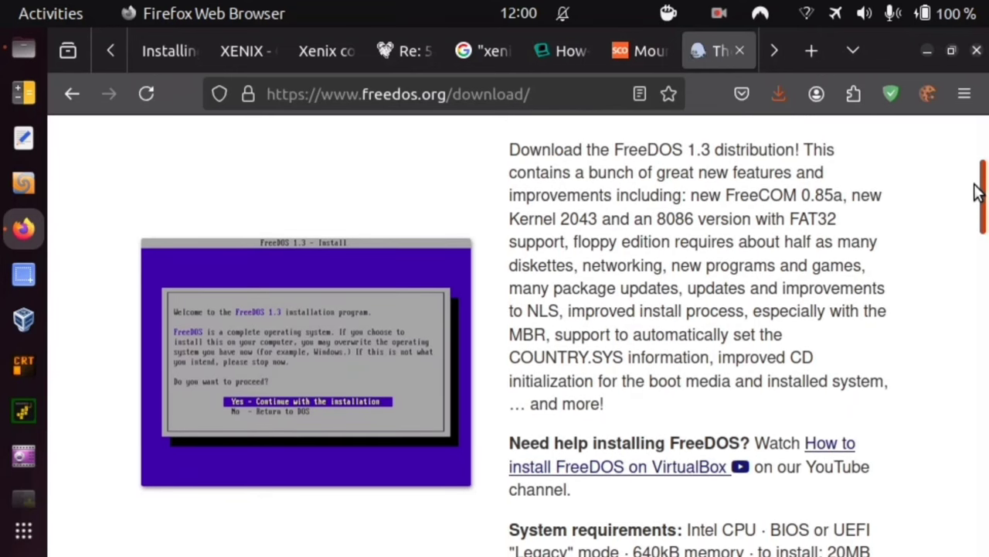
scroll(977, 191, down, 1)
scroll(980, 193, down, 1)
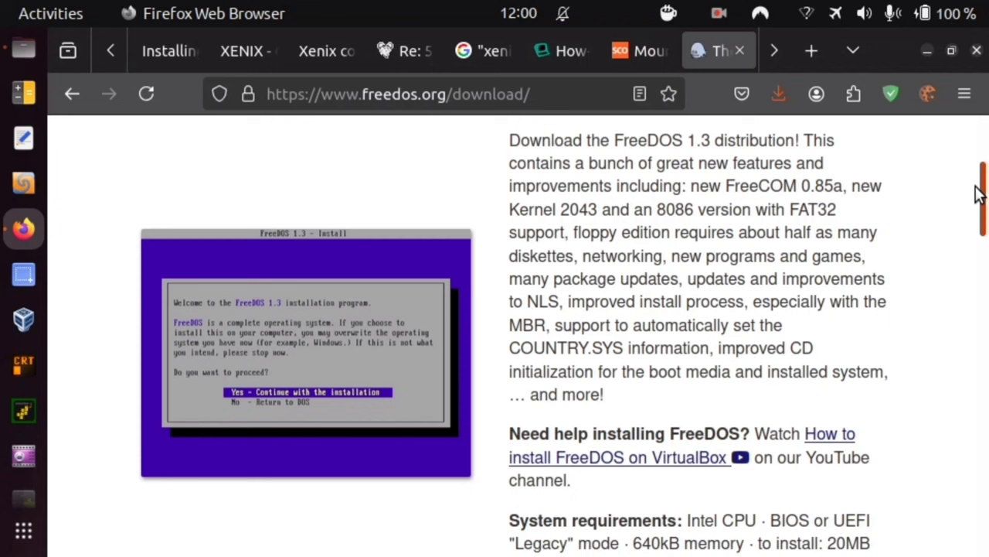
scroll(980, 193, down, 1)
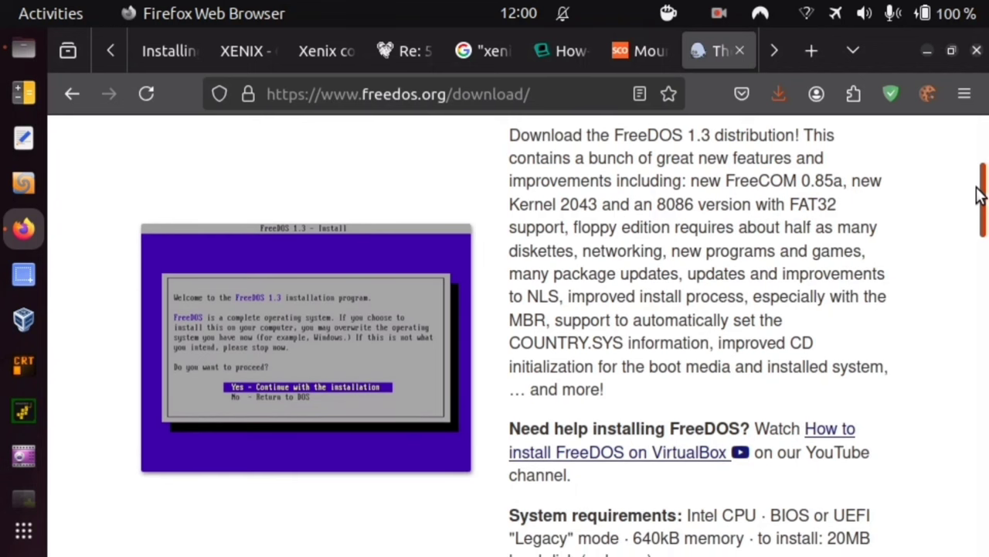
drag(979, 193, 984, 385)
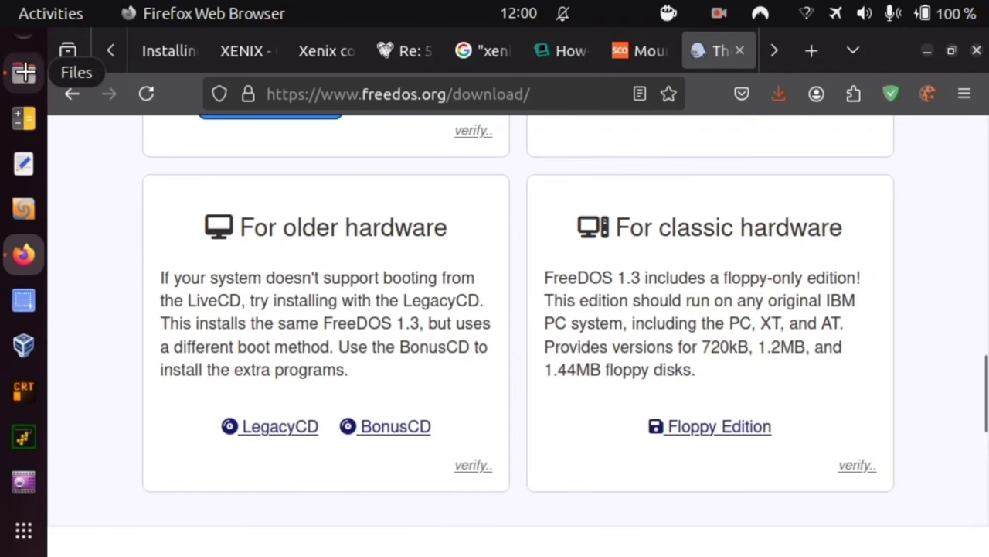
Switch to Files and look over the FreeDOS386 folder, picking out the boot floppy image FD13BOOT.img
click(23, 72)
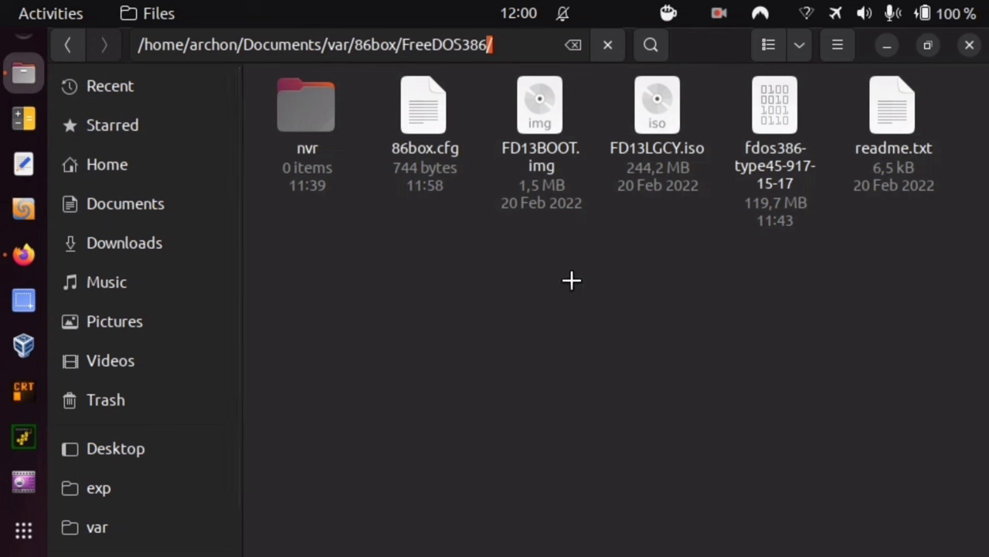
click(550, 124)
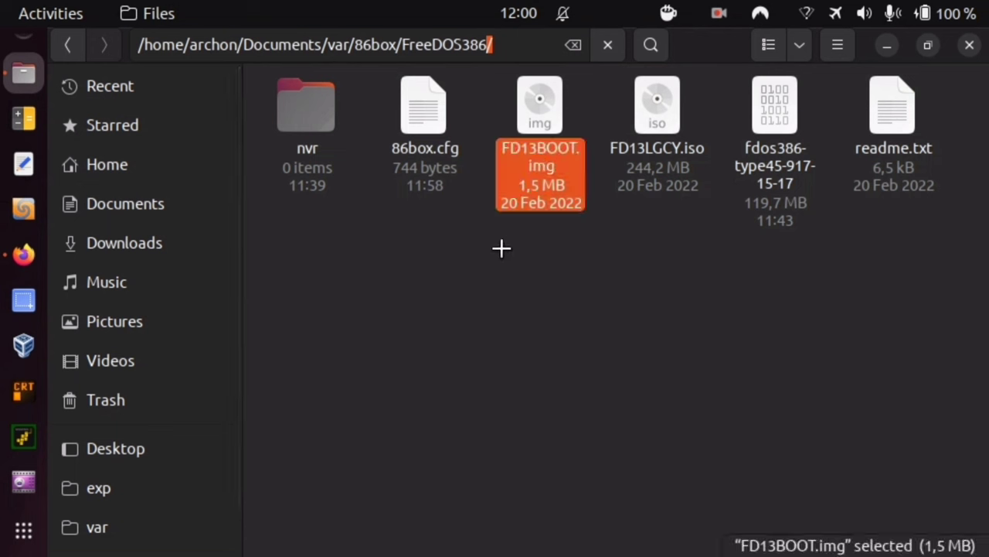
click(502, 250)
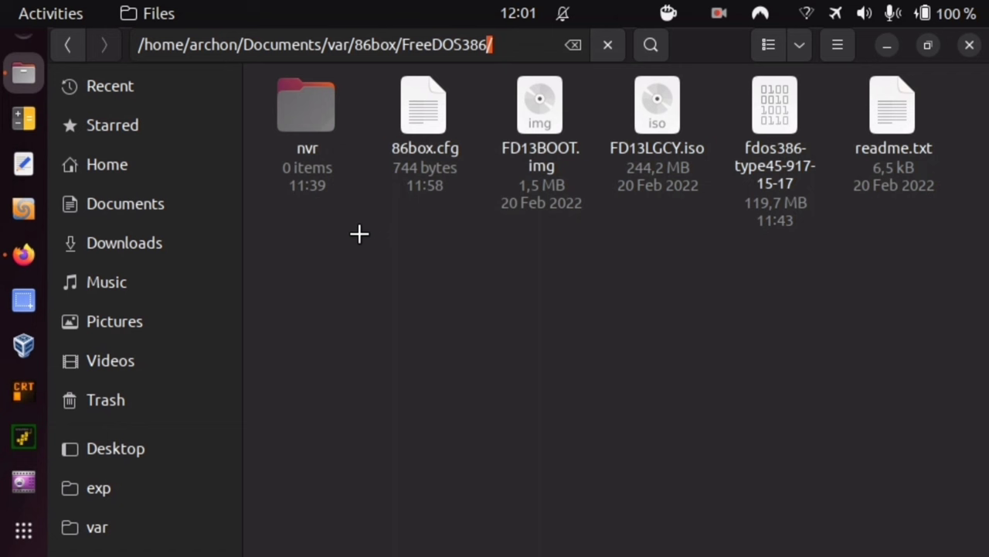
right_click(358, 233)
click(336, 231)
Switch to the terminal in the FreeDOS386 directory and run ../86Box.AppImage again
key(alt+Tab)
key(alt+Tab)
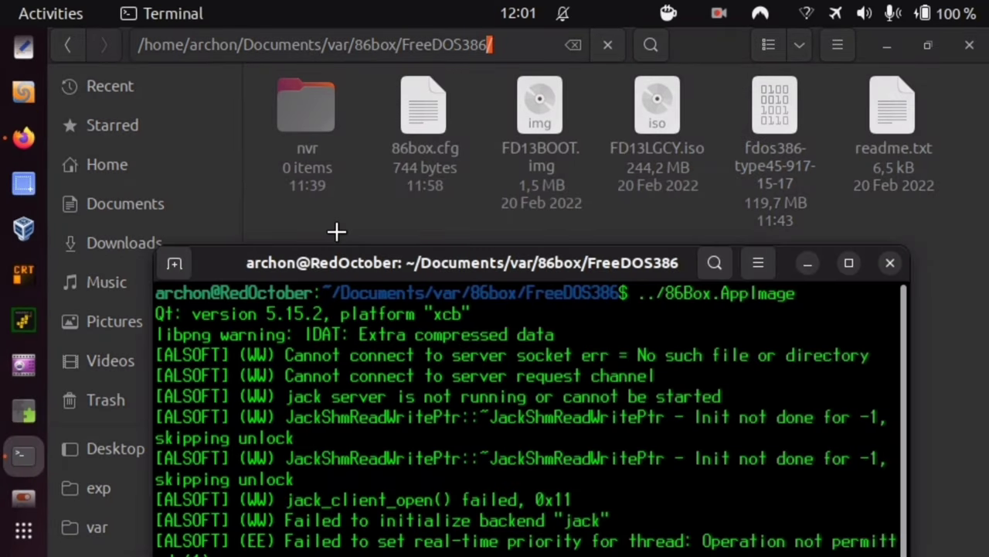
drag(353, 249, 394, 97)
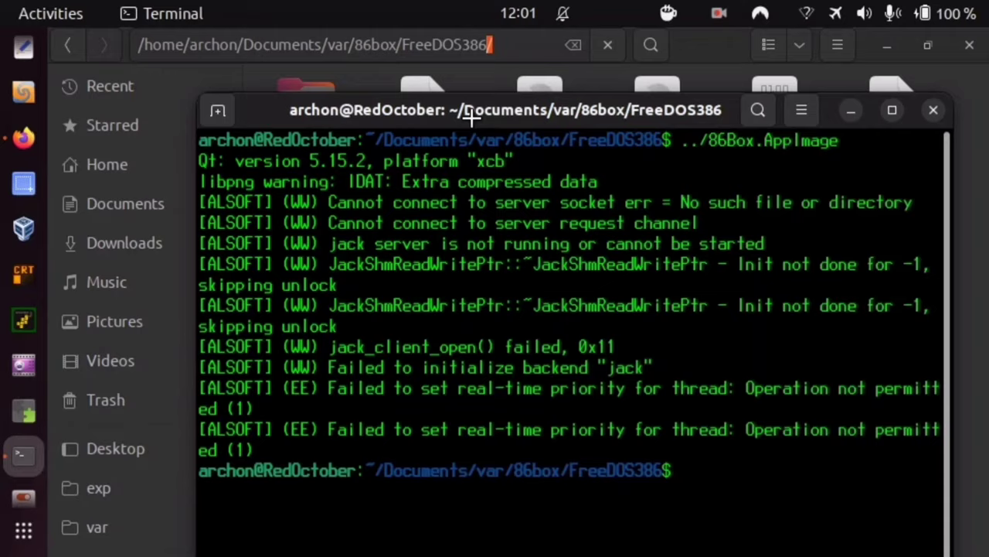
drag(466, 110, 439, 45)
key(Up)
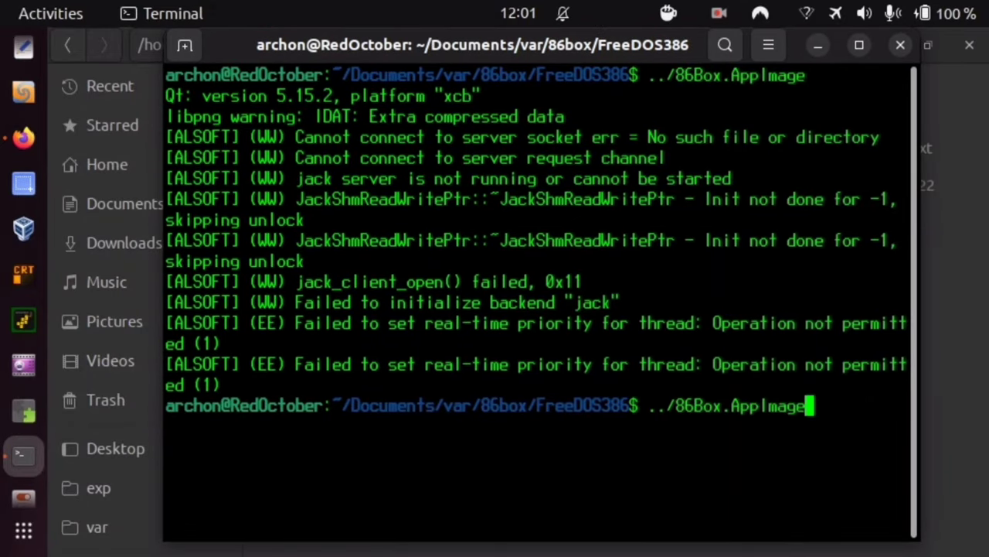
key(Return)
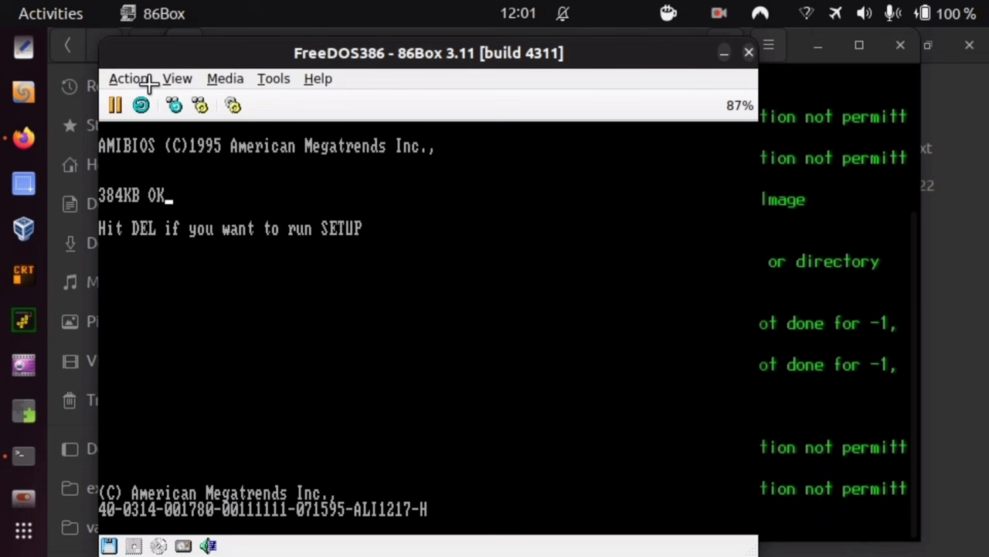
Pause the emulated machine and open its settings to check the available i386SX machine models
click(119, 105)
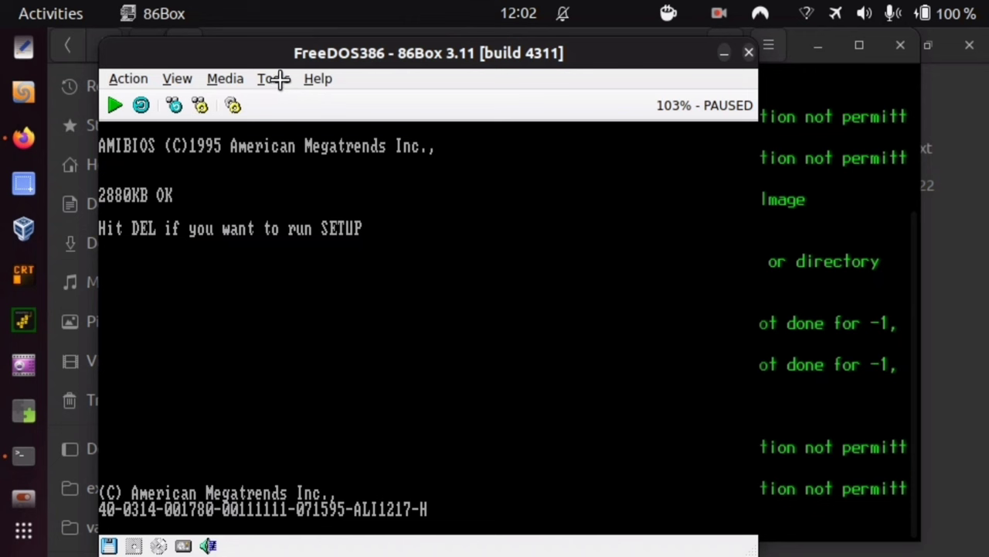
click(278, 80)
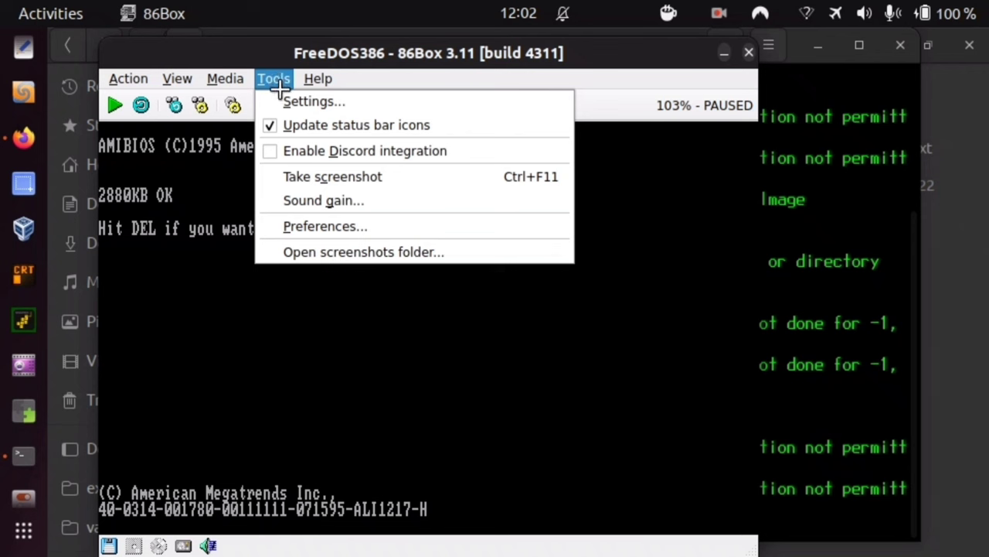
click(316, 103)
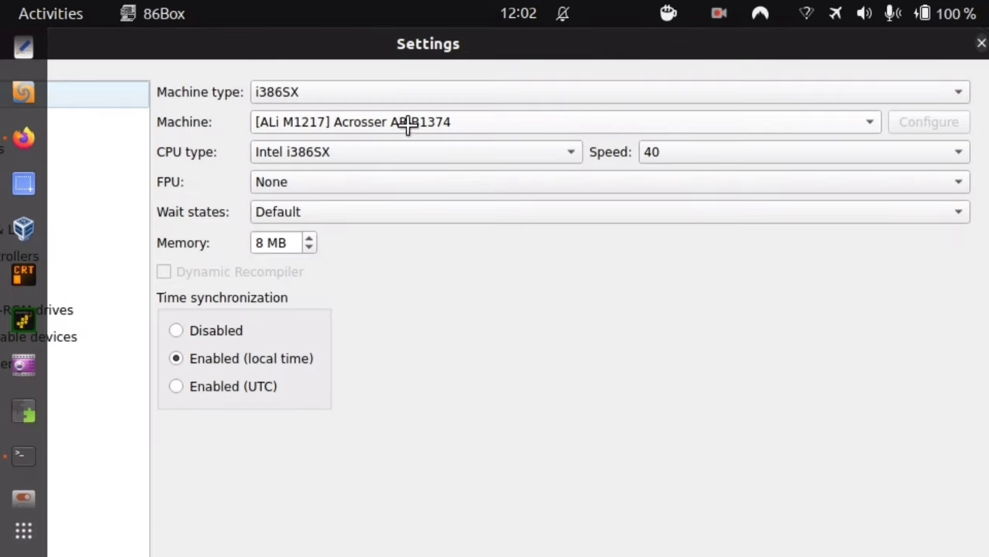
drag(128, 45, 483, 188)
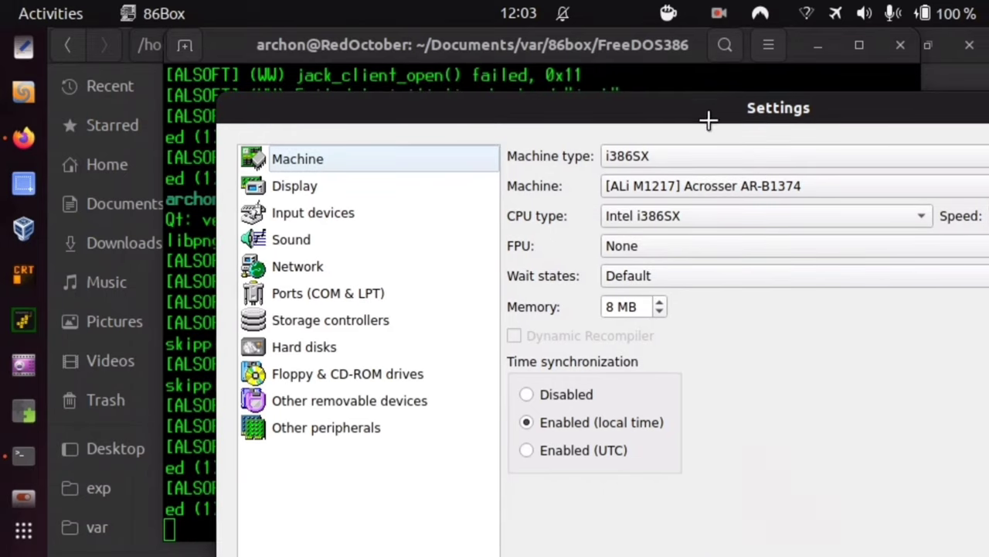
drag(734, 113, 617, 108)
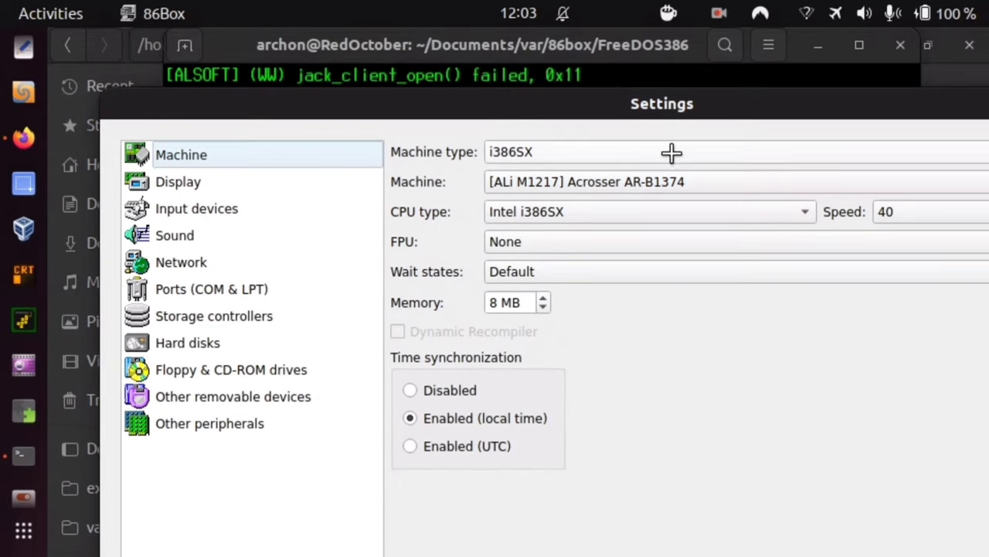
click(603, 182)
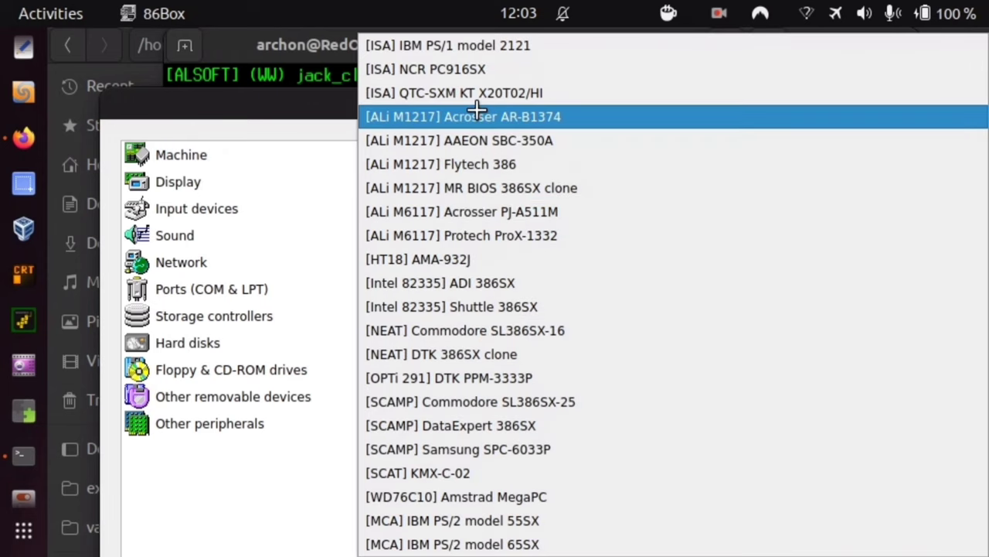
click(304, 115)
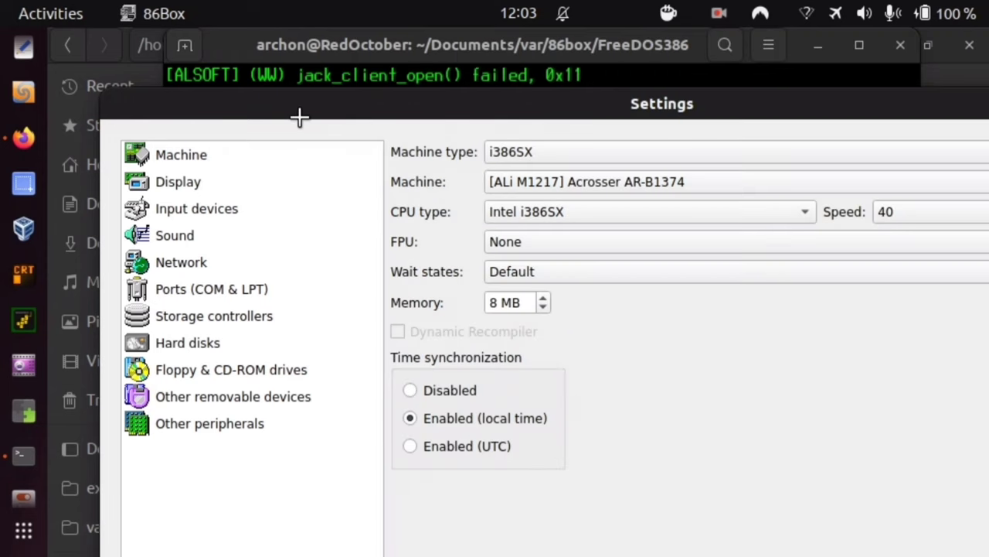
Set the second floppy drive's type to 5.25" 1.2M in the machine's settings
click(190, 368)
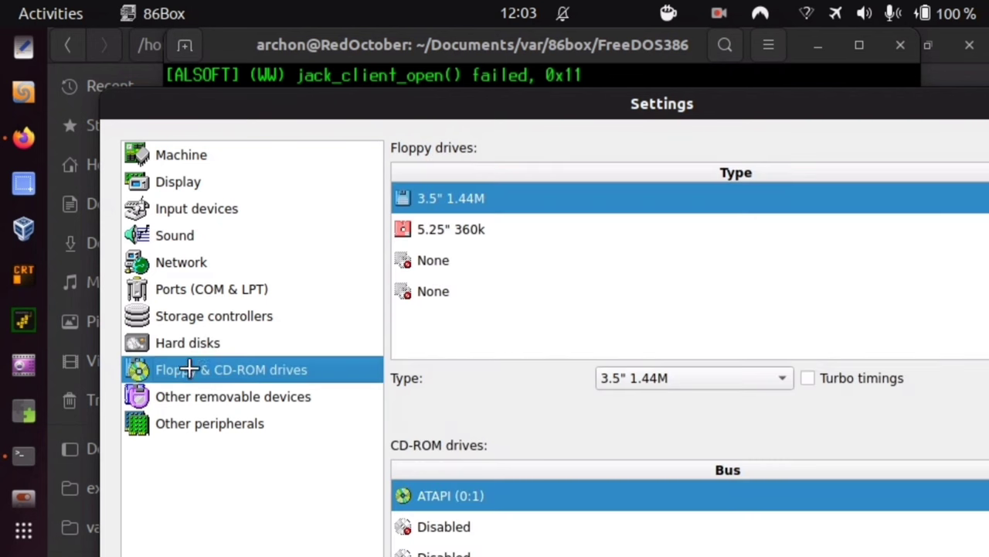
click(508, 227)
click(671, 376)
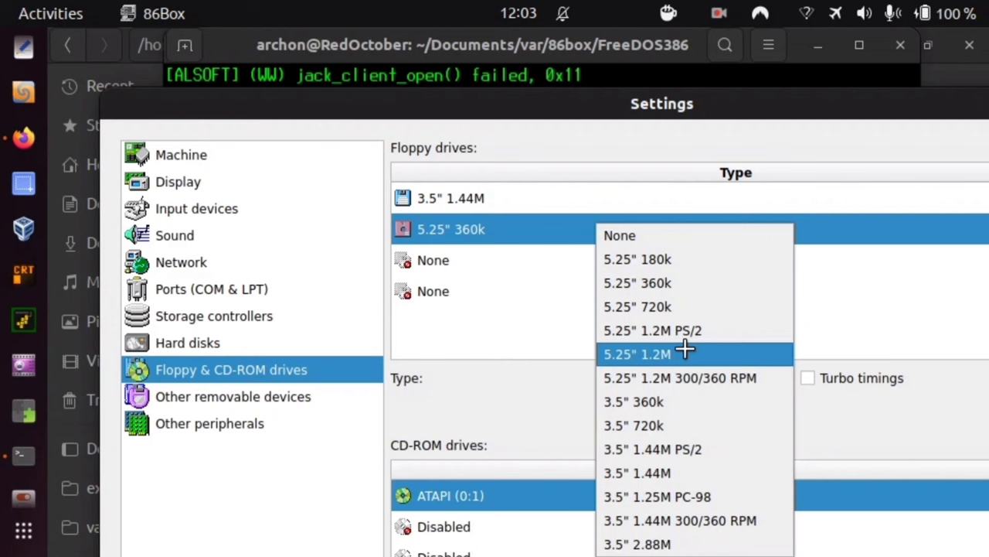
click(685, 352)
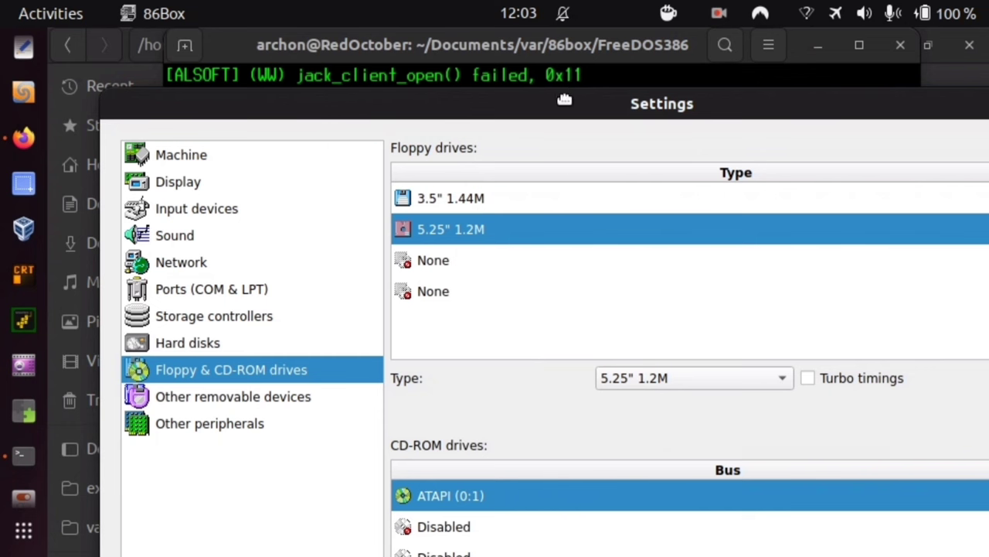
Examine the configured IDE hard disk's image file, geometry, size and speed in the hard disk settings
drag(565, 100, 565, 85)
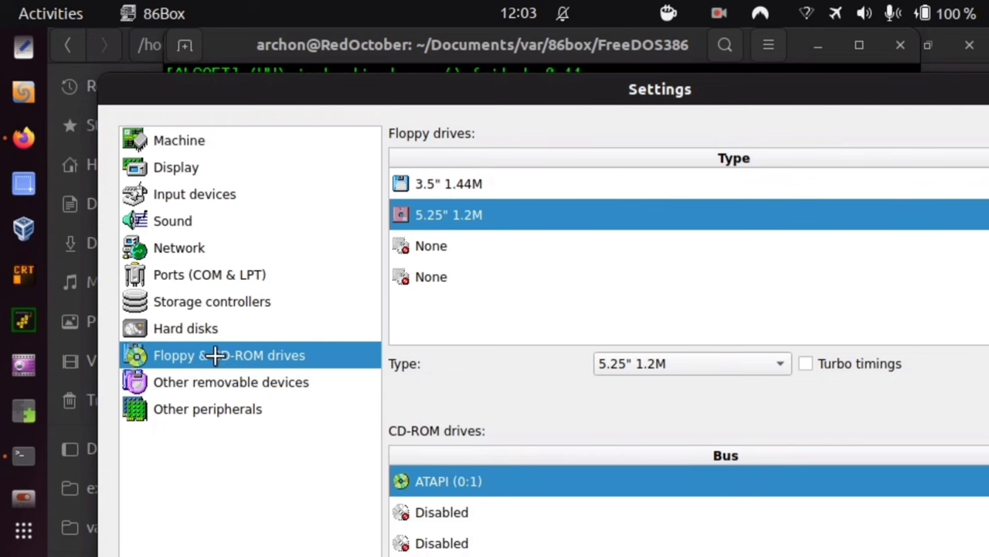
click(195, 324)
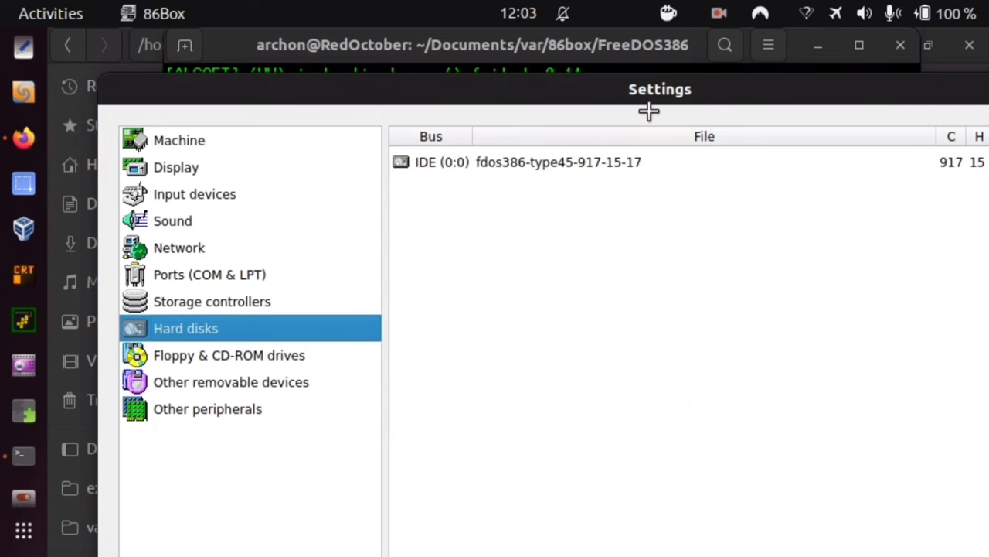
drag(645, 110, 366, 113)
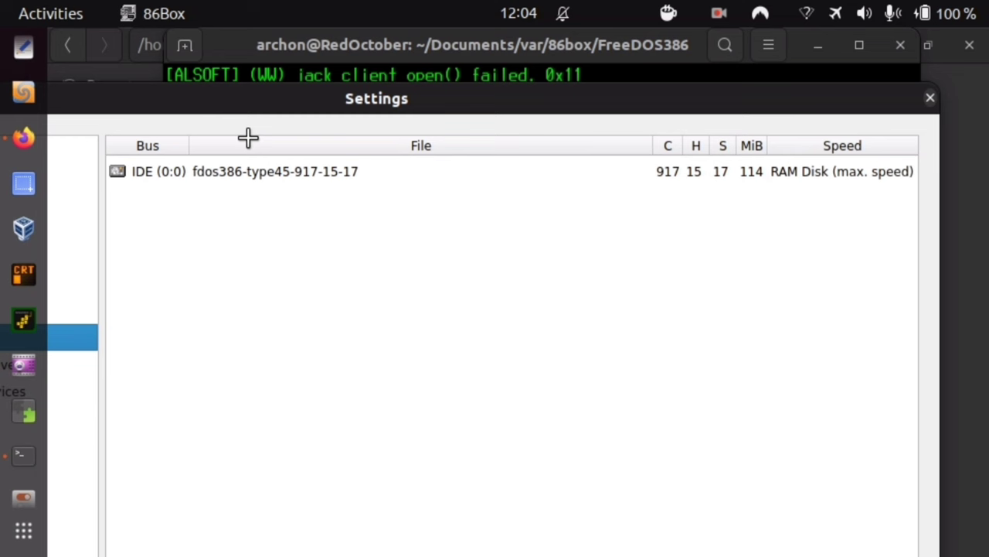
drag(155, 103, 221, 133)
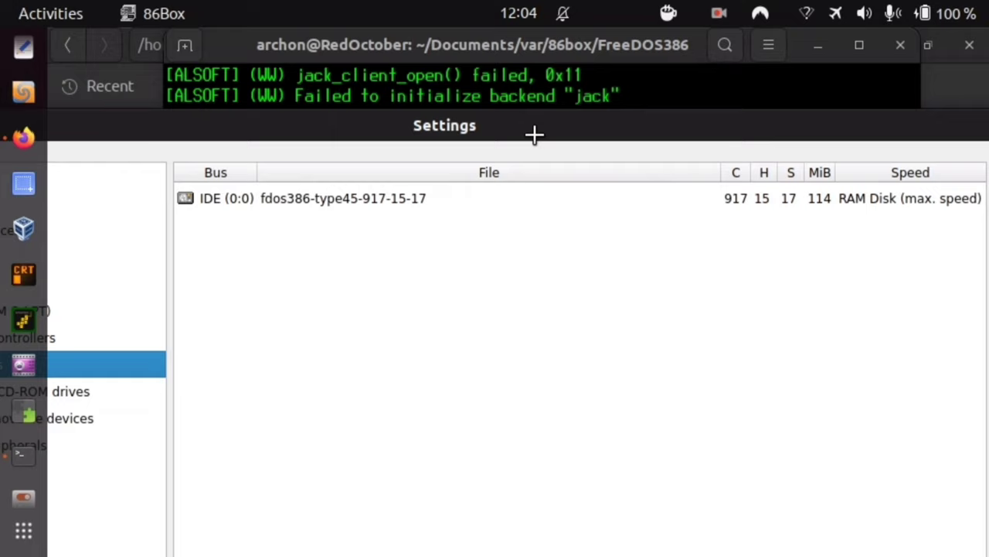
Examine the IDE hard disk's image, geometry, size and speed in the machine's settings, and close the settings without saving
drag(534, 137, 389, 106)
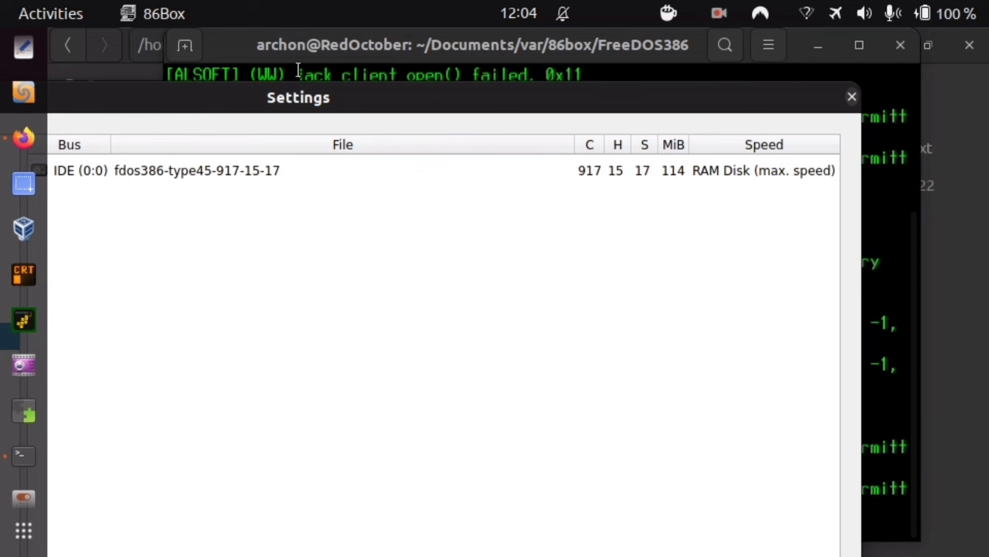
drag(171, 103, 241, 181)
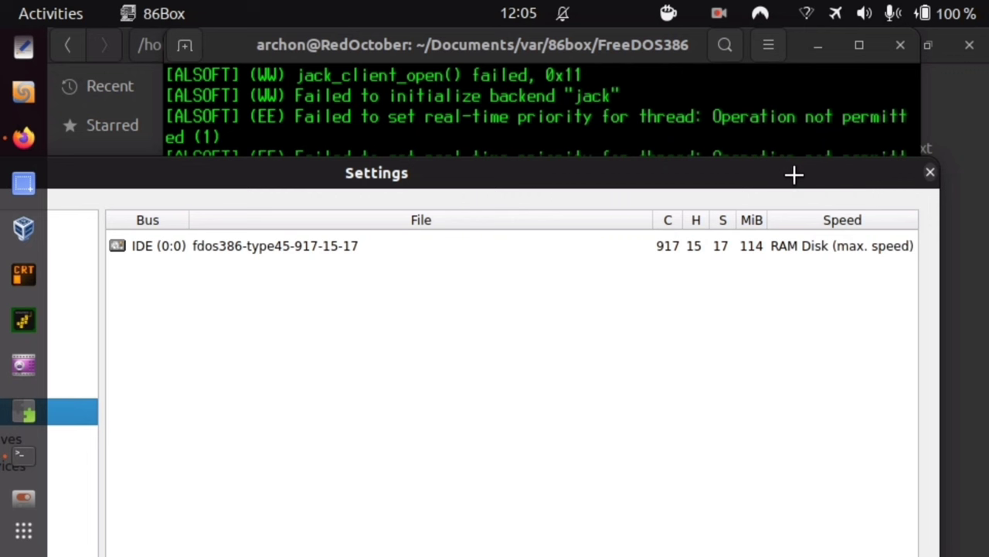
drag(791, 177, 778, 133)
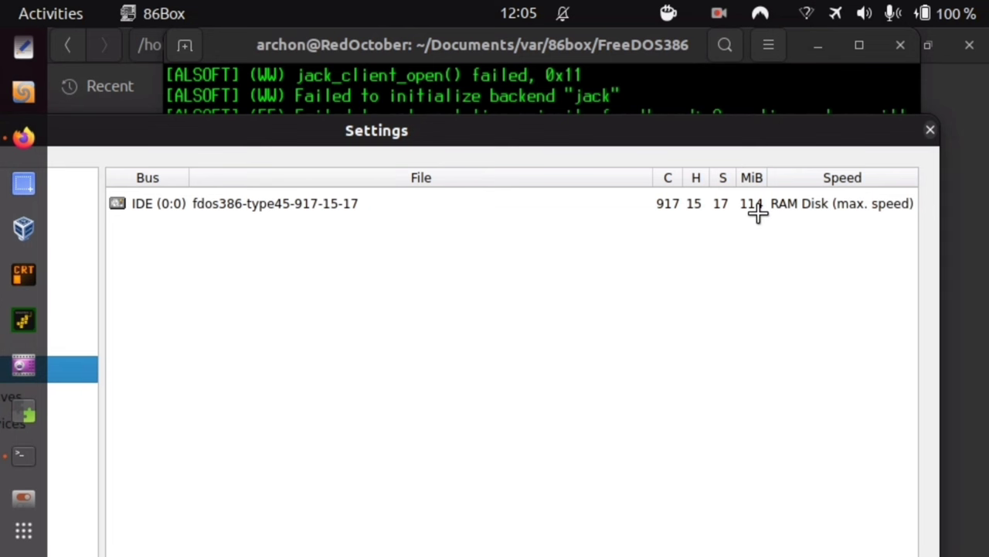
drag(693, 137, 584, 134)
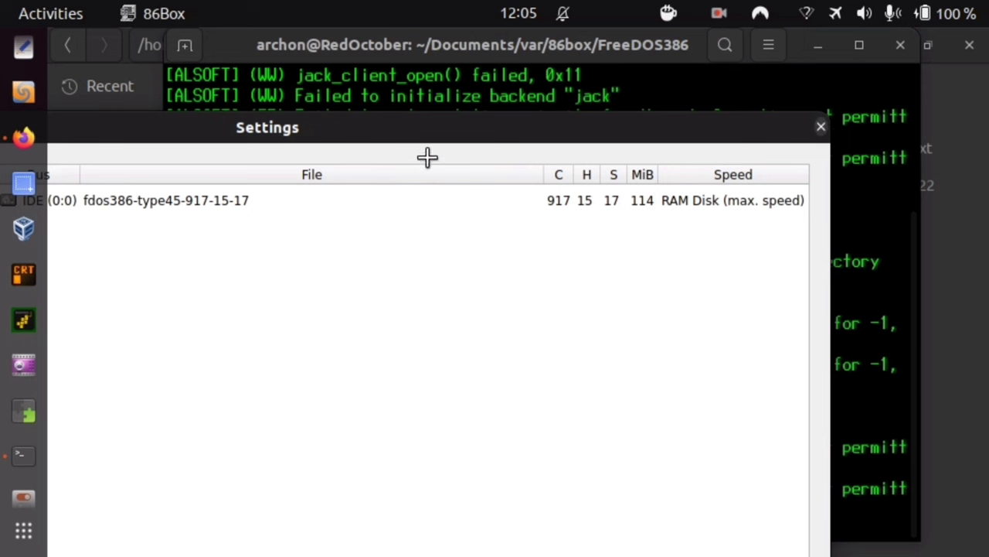
drag(334, 143, 341, 139)
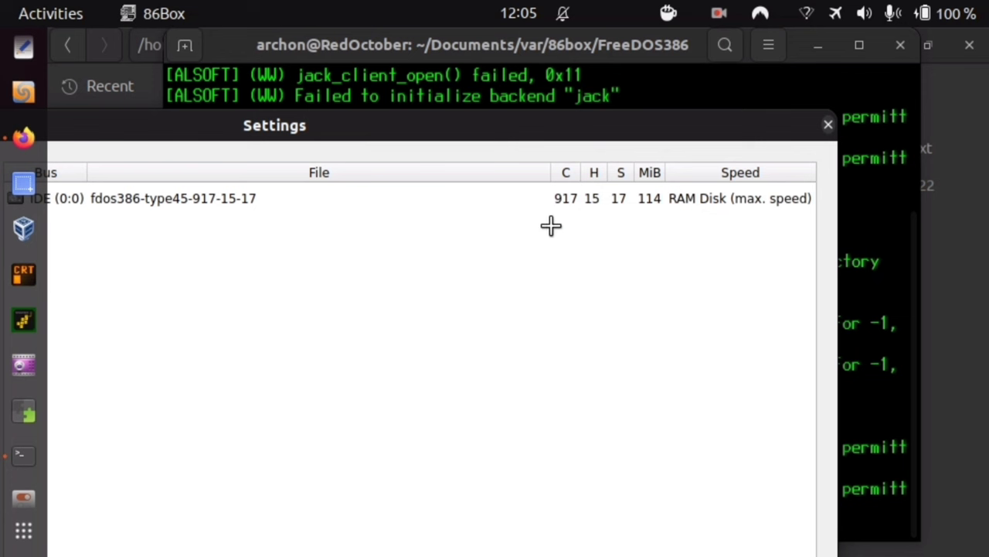
right_click(538, 128)
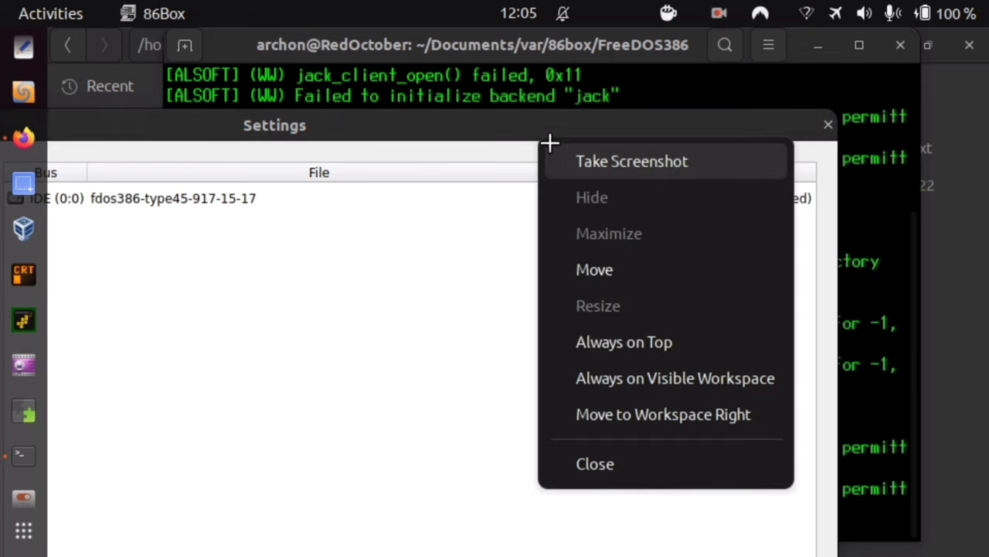
click(275, 454)
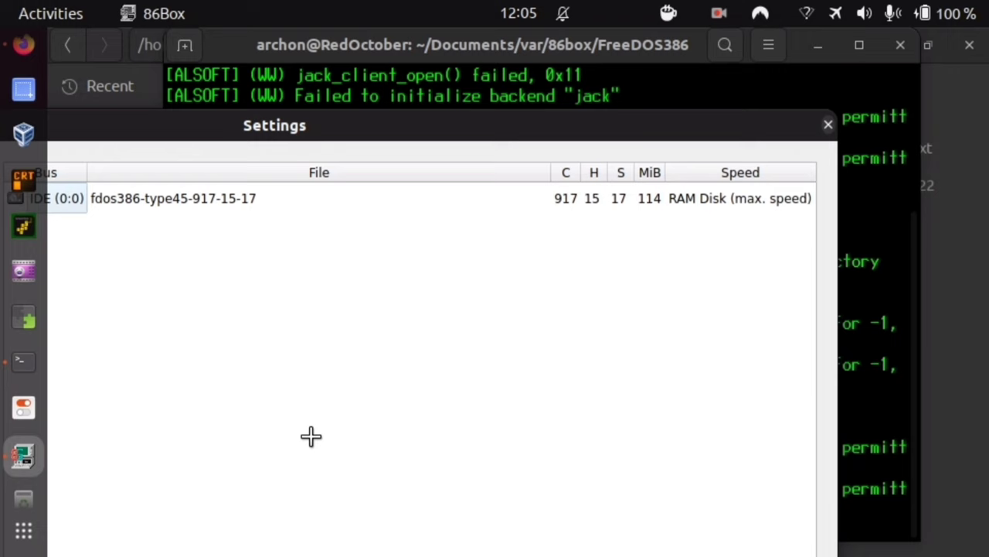
drag(360, 322, 358, 187)
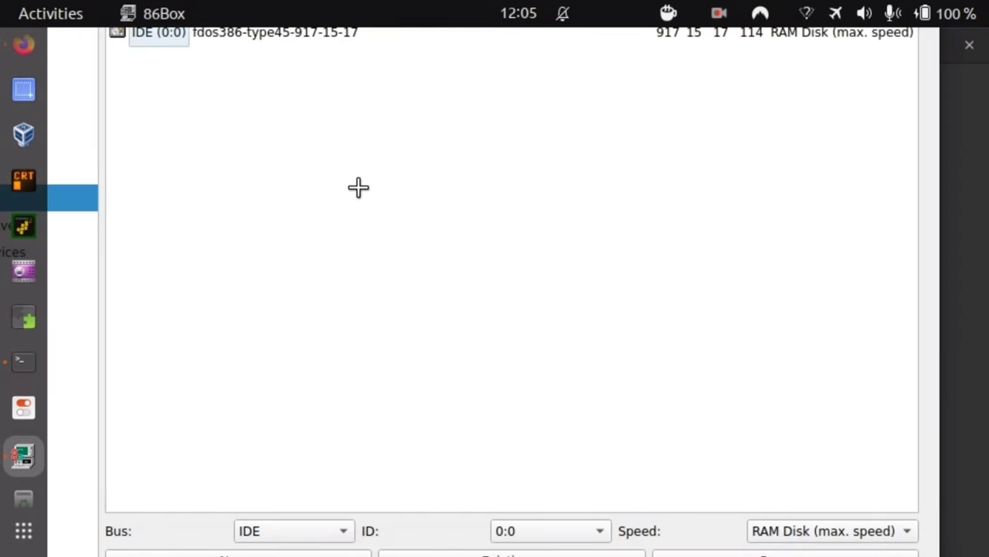
key(Escape)
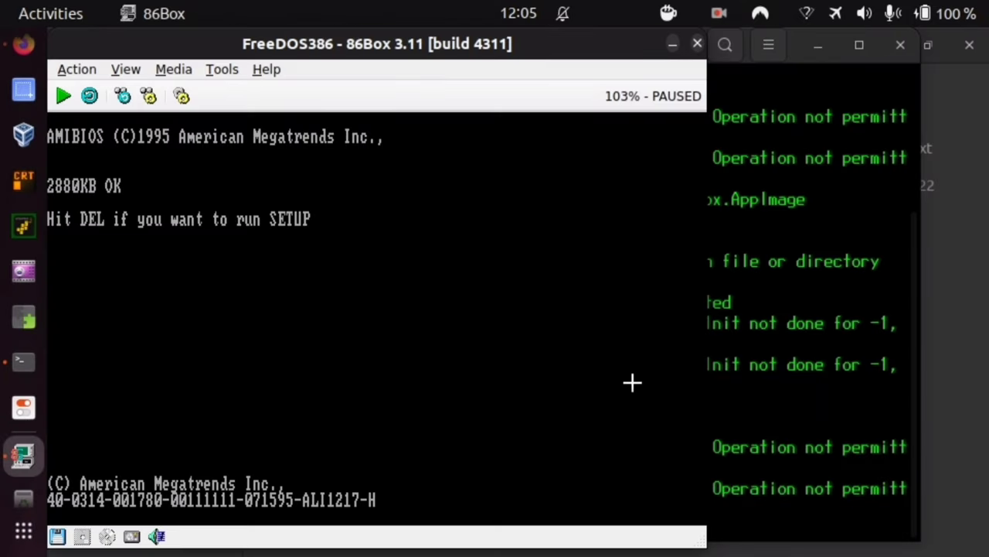
Load the existing floppy image FD13BOOT.img from the FreeDOS386 folder into the 3.5" 1.44M first floppy drive
drag(377, 36, 591, 44)
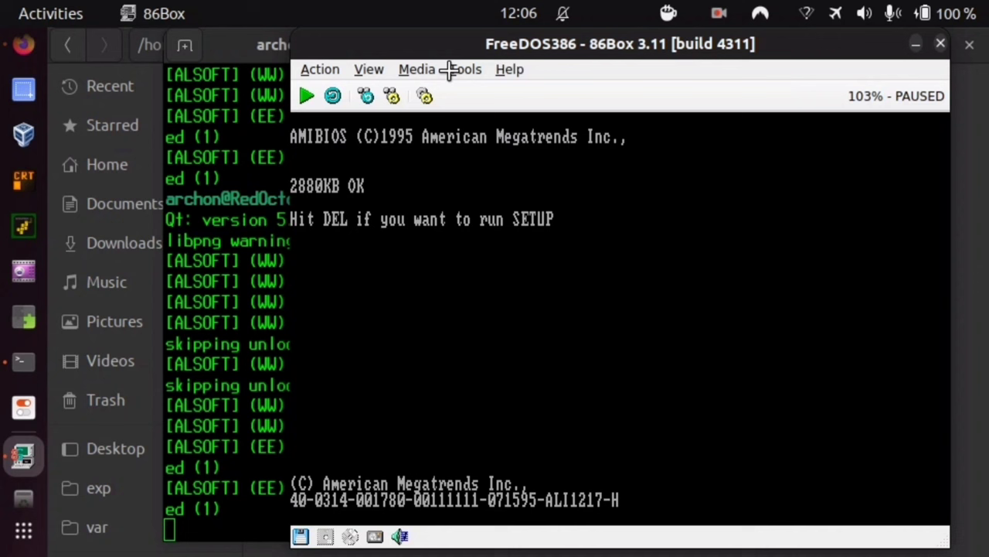
click(408, 69)
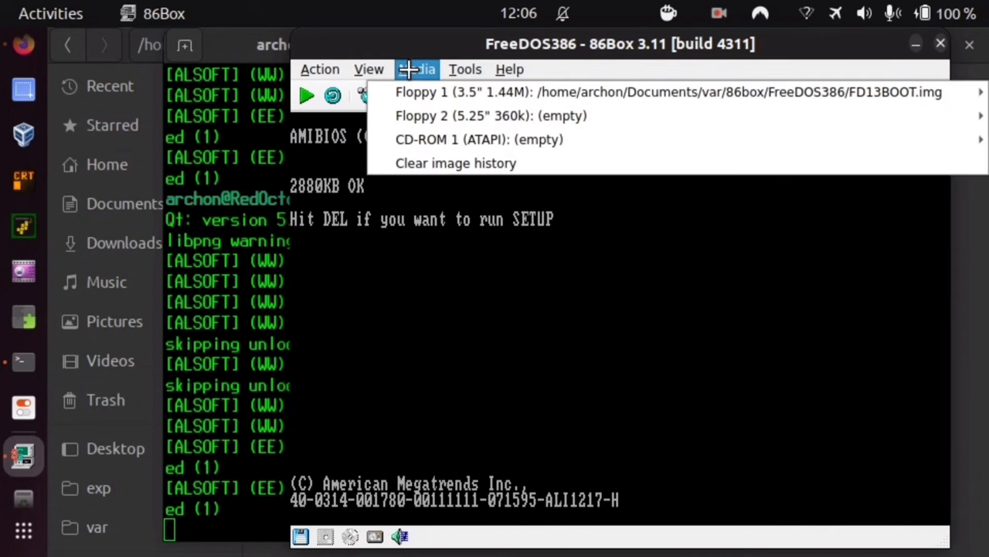
mouse_move(486, 88)
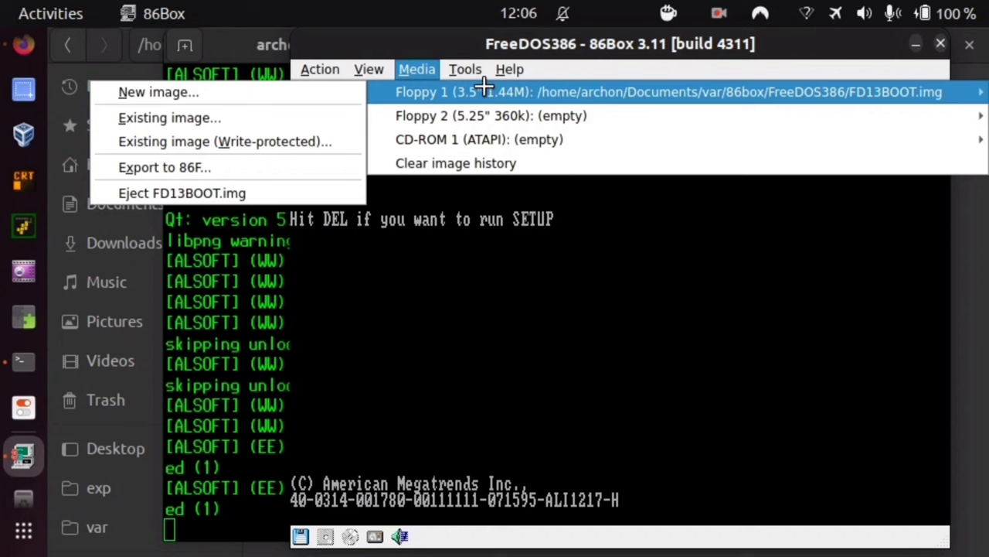
click(221, 117)
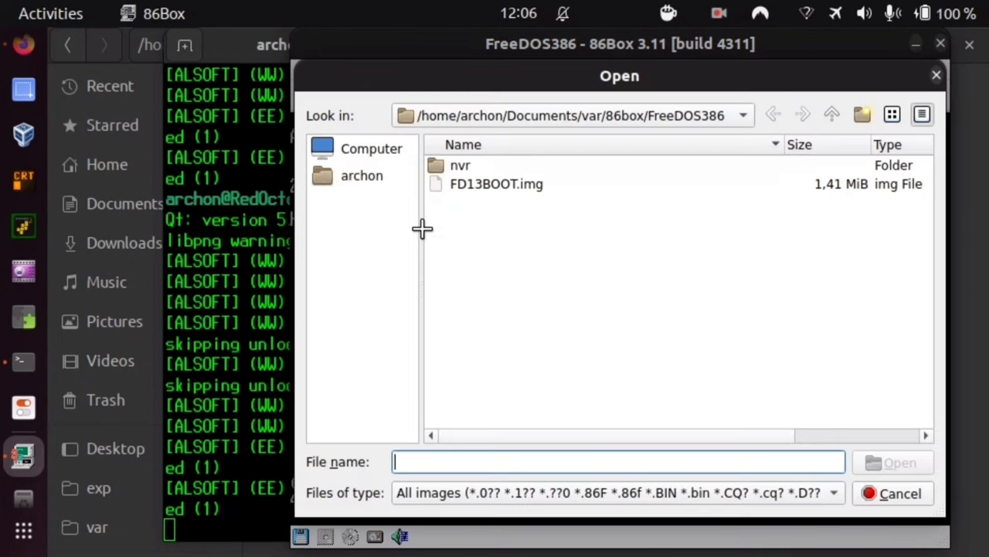
click(517, 189)
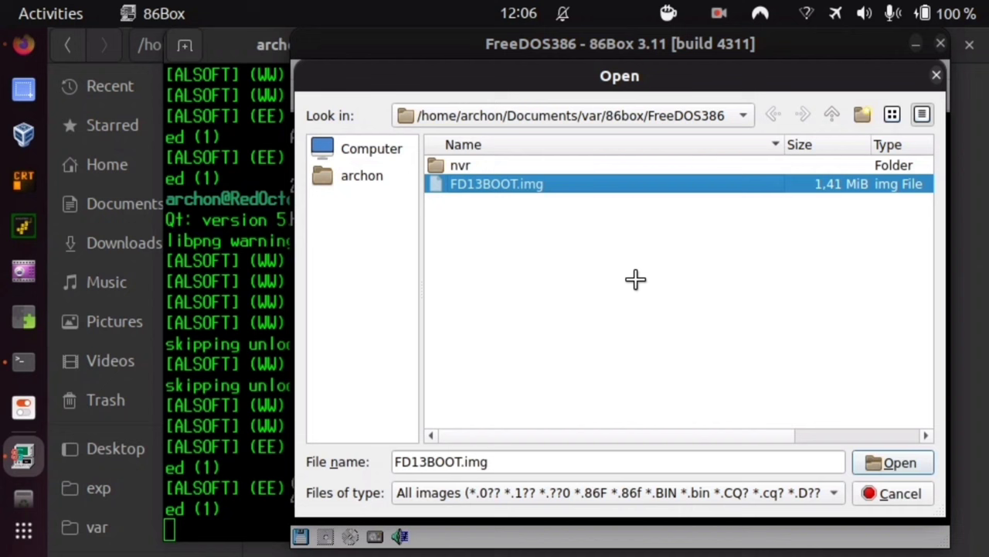
click(886, 460)
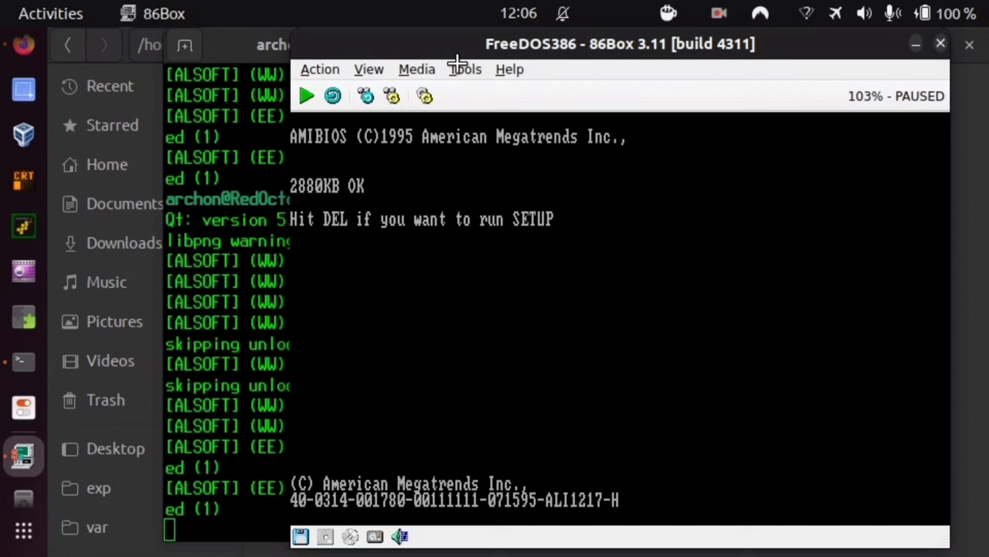
Mount the image FD13LGCY.iso in the ATAPI CD-ROM drive and check the list of loaded media
click(422, 68)
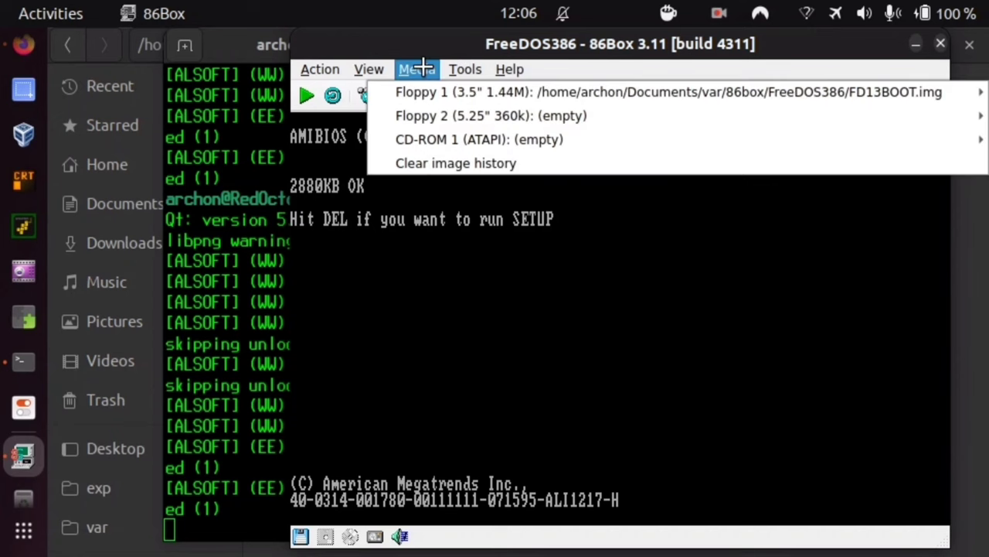
mouse_move(394, 144)
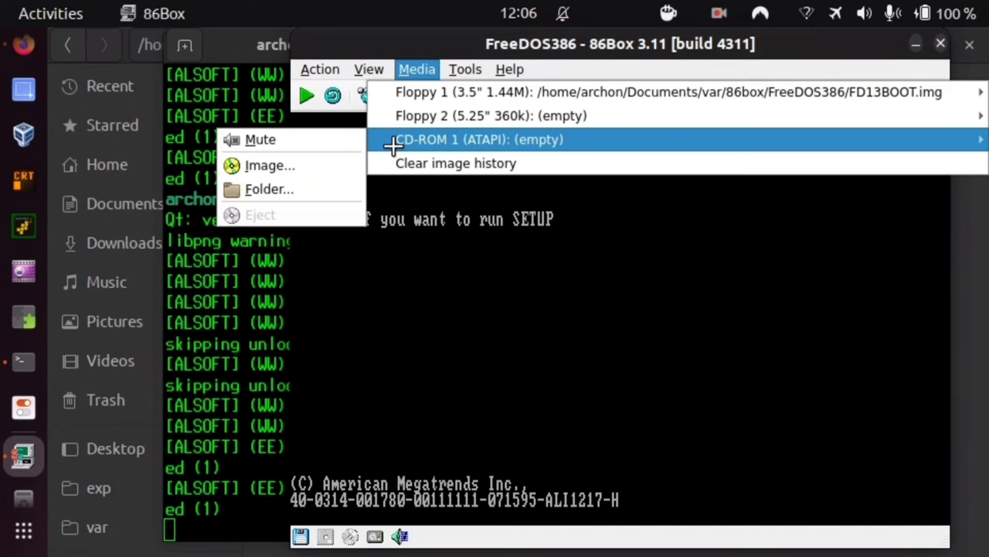
click(321, 160)
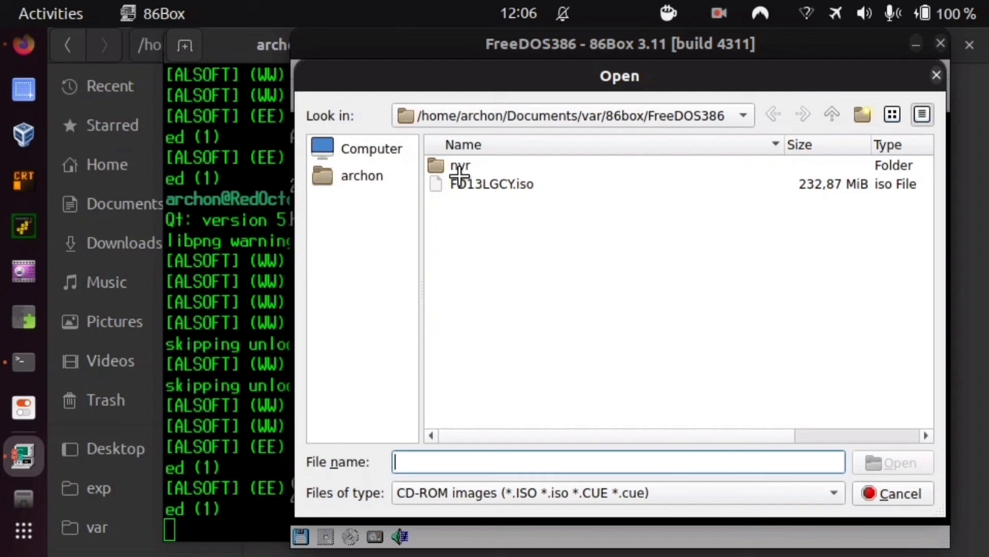
click(459, 181)
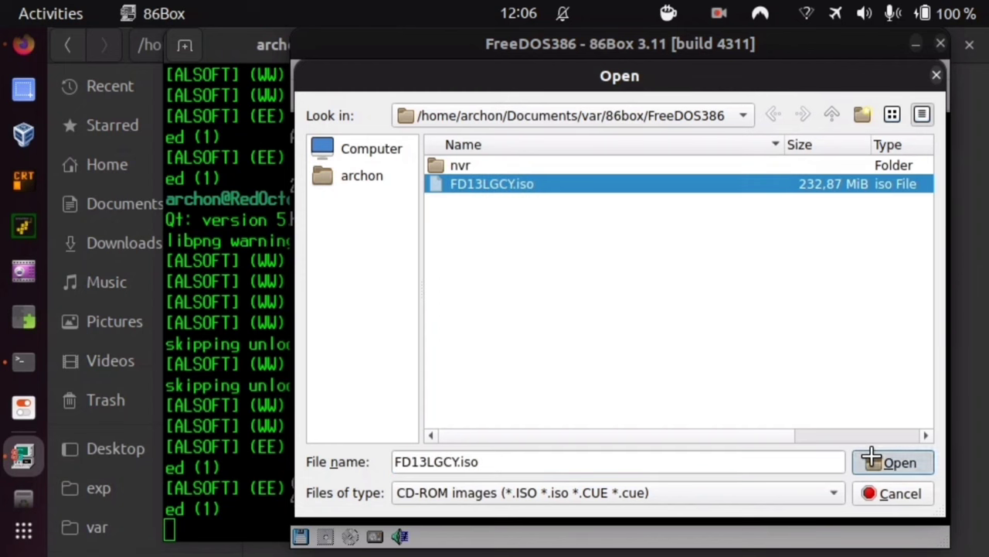
click(872, 458)
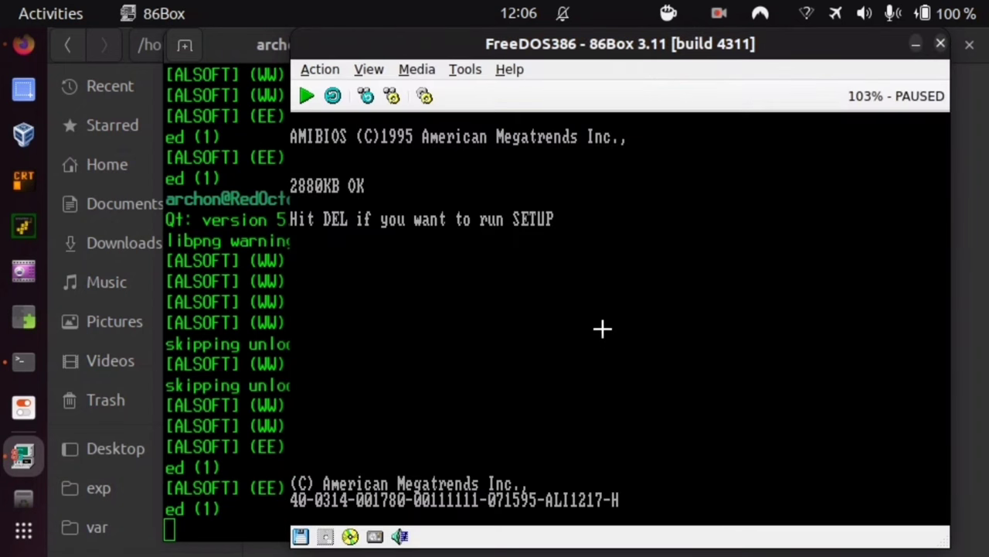
click(415, 68)
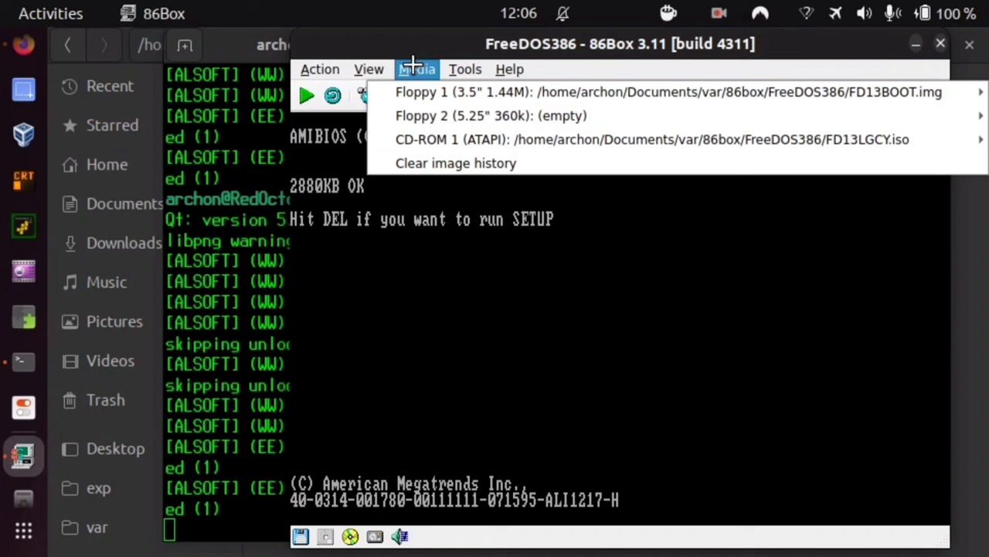
click(415, 68)
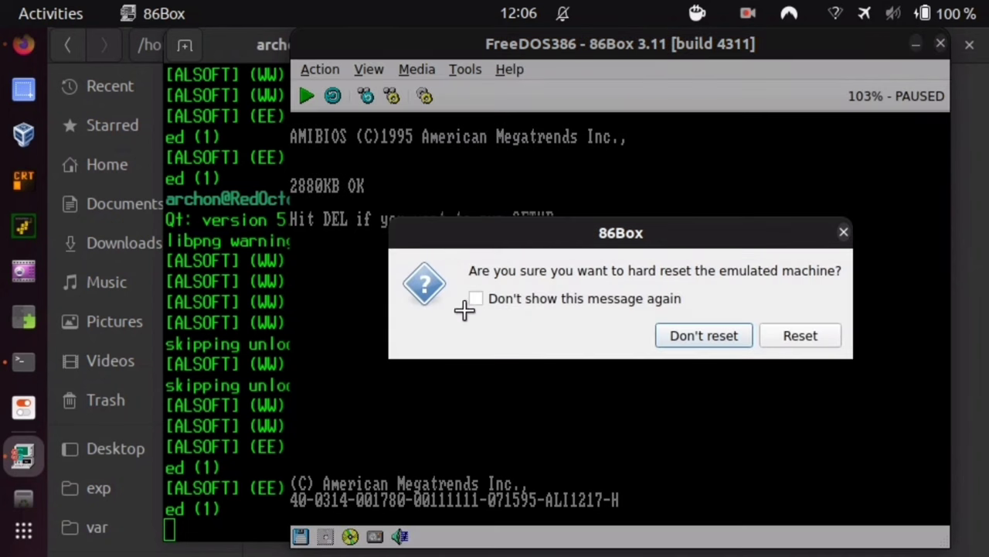
Hard reset the emulated machine and confirm the reset
click(790, 332)
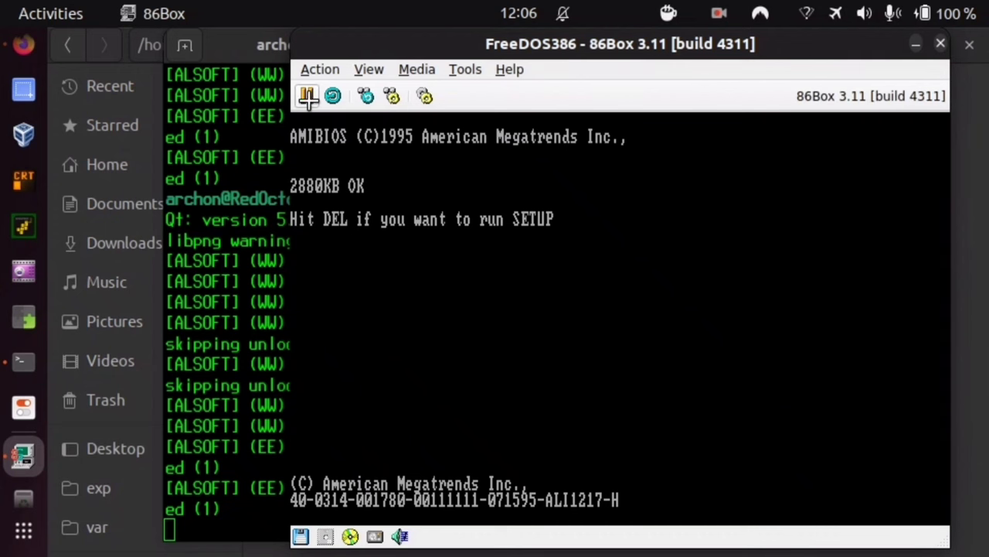
click(332, 96)
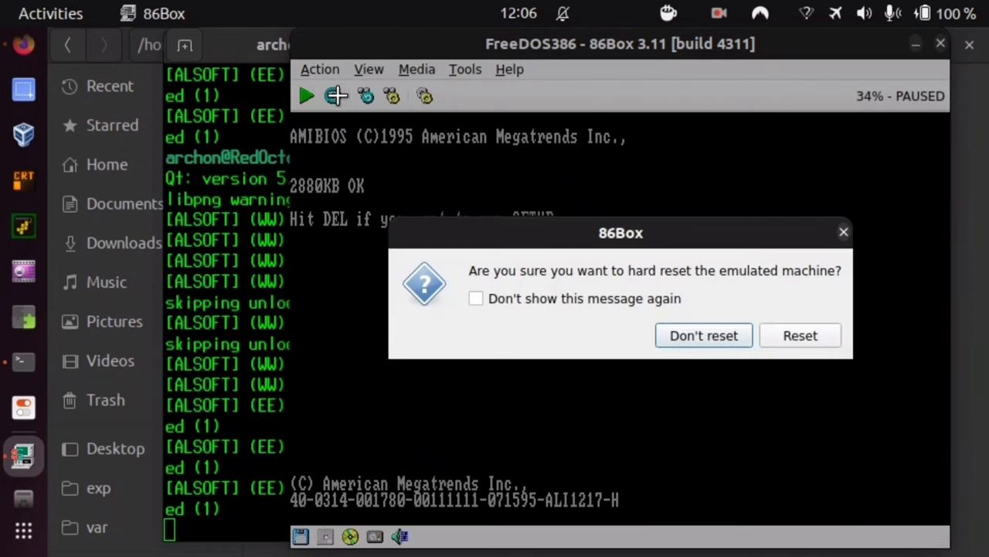
click(791, 335)
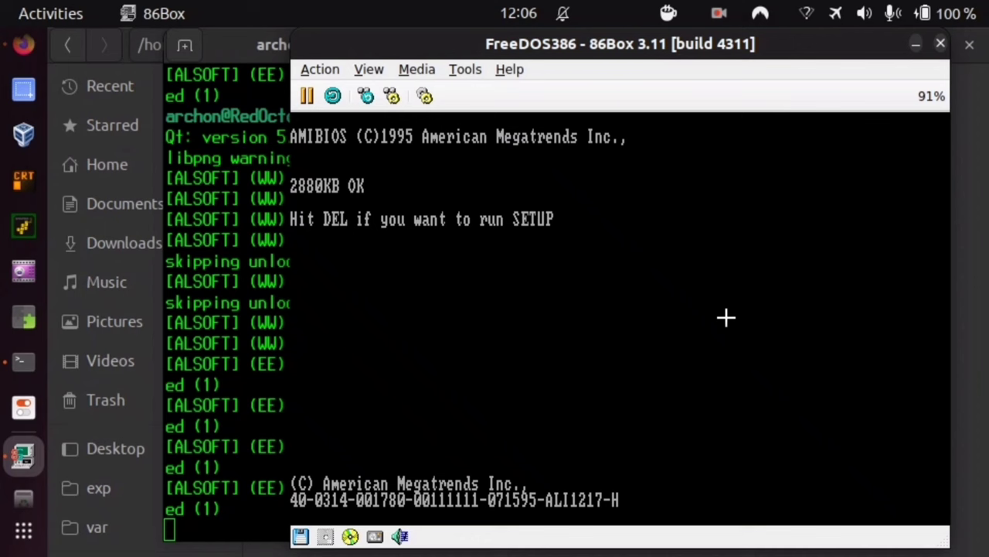
Enter the BIOS setup during startup and go to the primary master's drive type in Standard CMOS Setup
key(Delete)
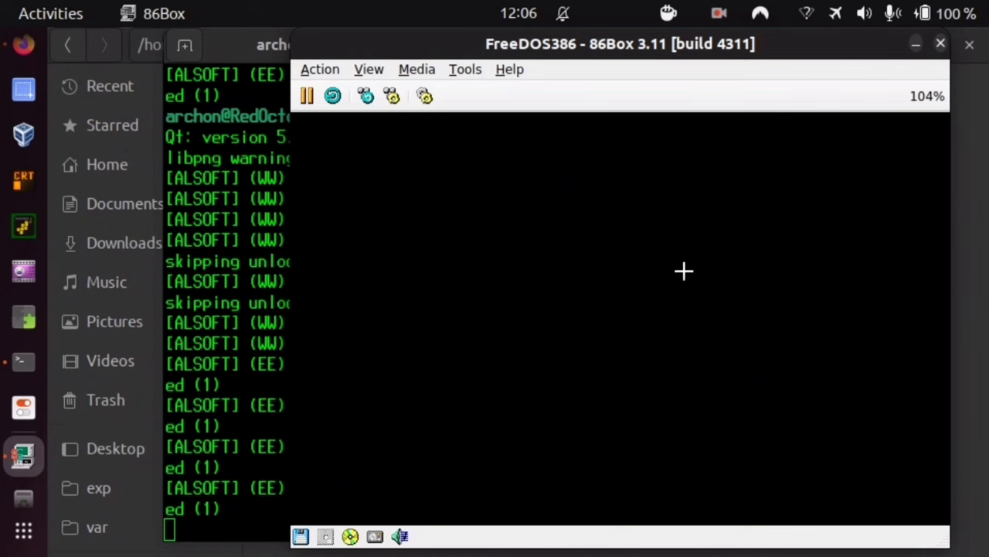
key(Return)
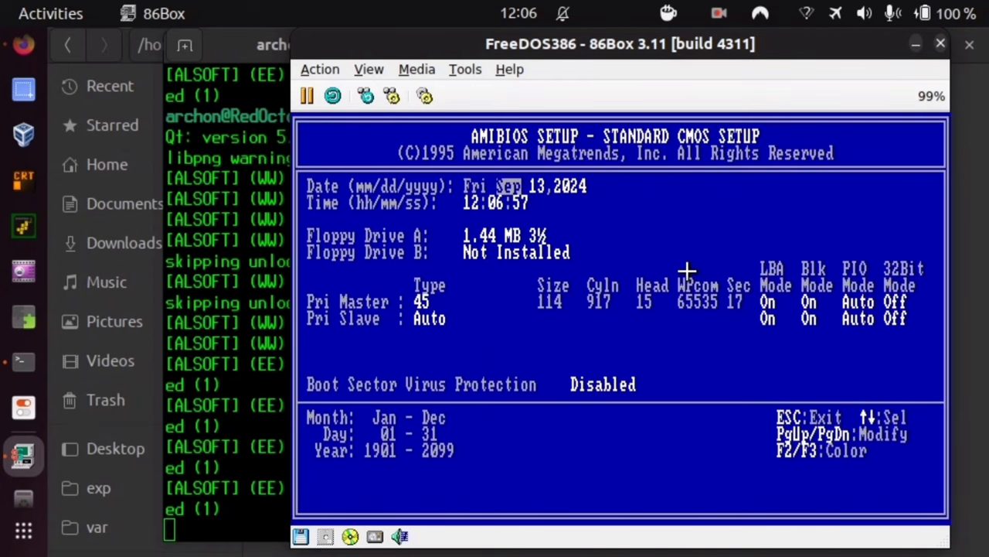
key(Down)
key(Down)
key(Down)
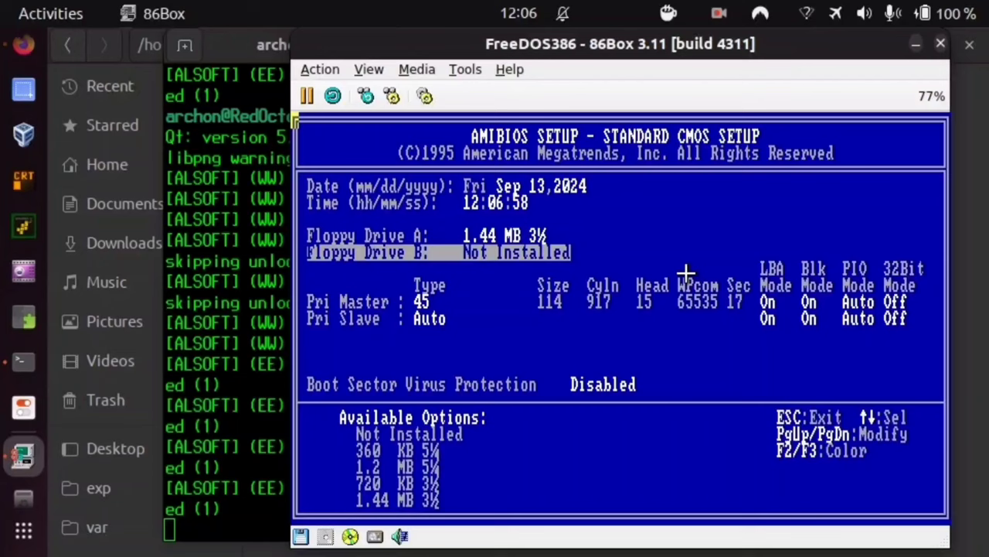
key(Down)
key(Right)
key(Left)
Switch the primary master between predefined types 46 and 45 to compare their geometries, ending on type 45
key(Page_Up)
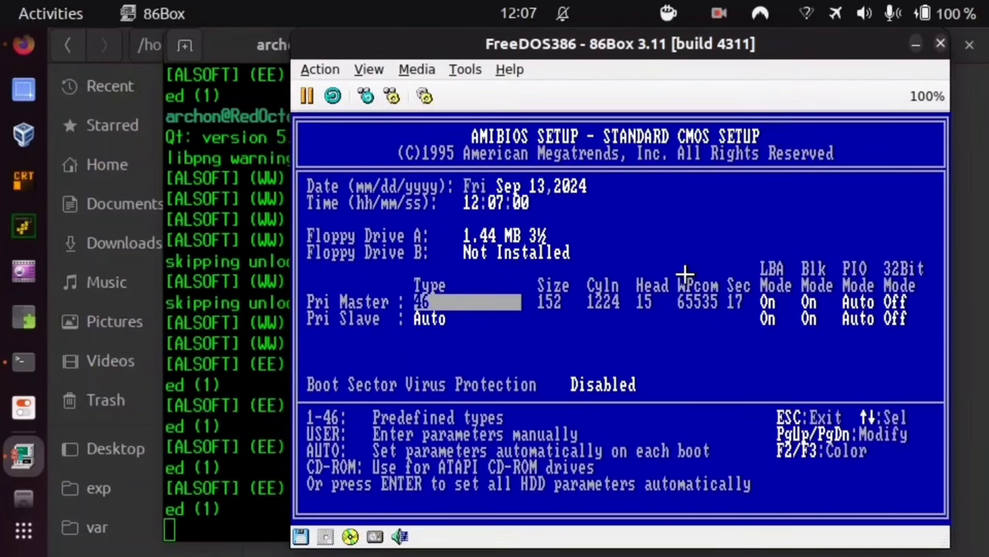
key(Page_Down)
key(Page_Up)
key(Page_Down)
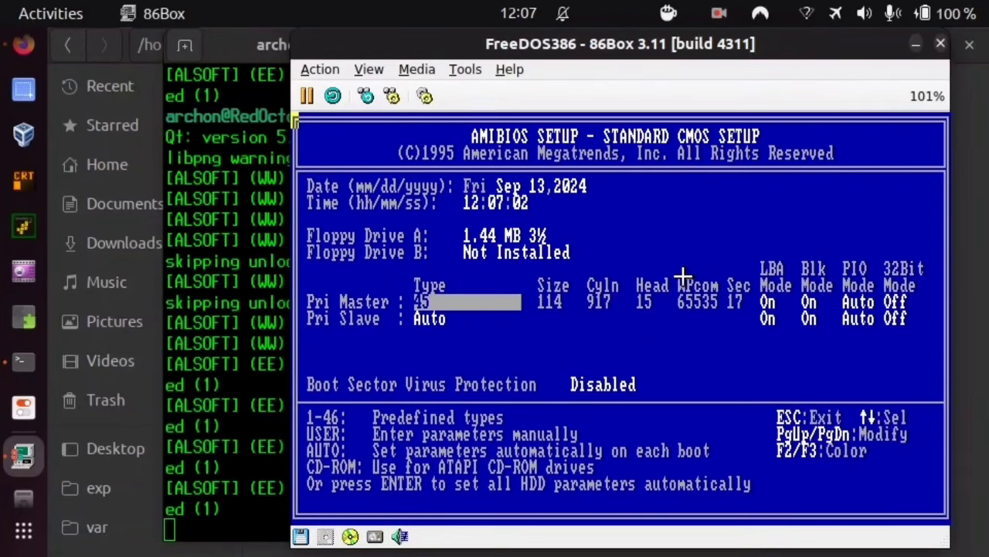
key(Page_Up)
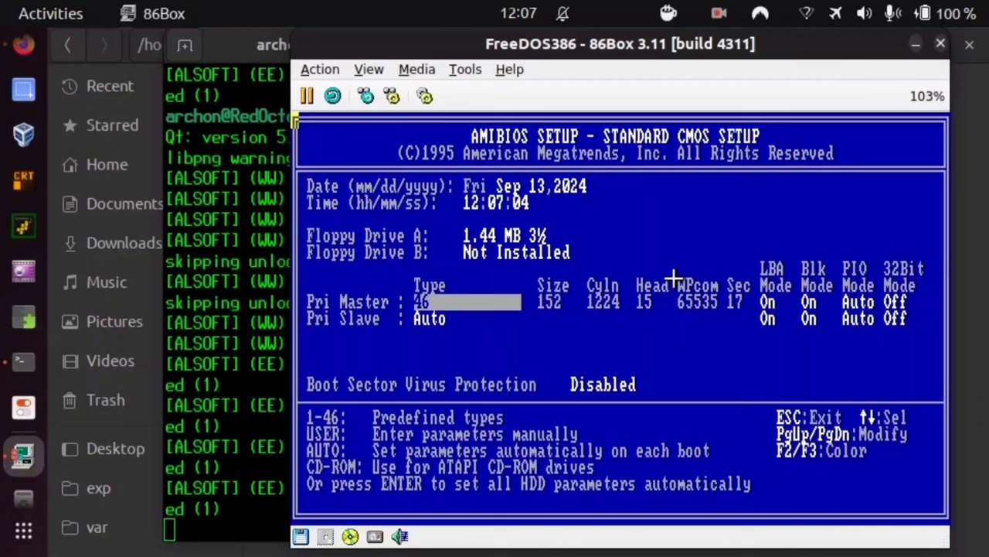
key(Page_Down)
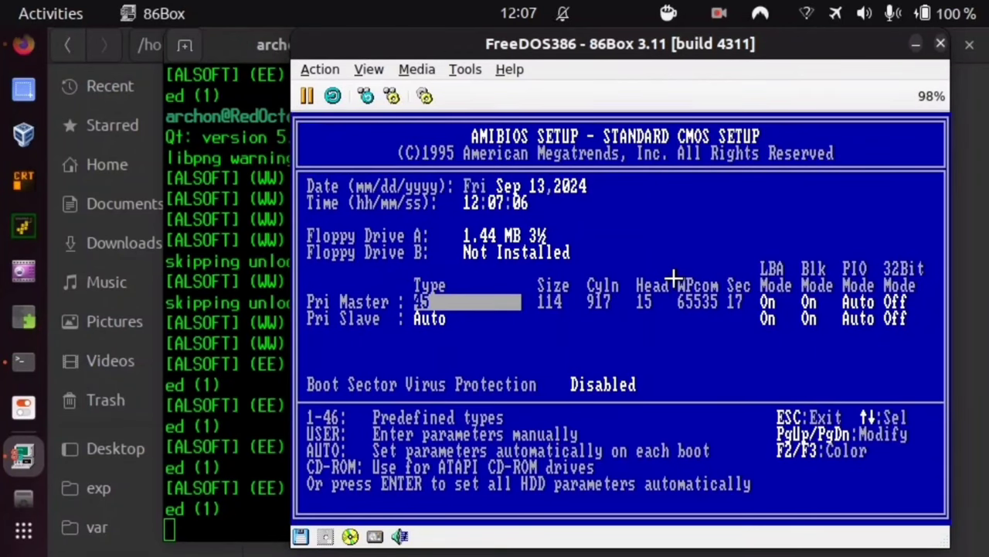
Leave Standard CMOS Setup, save the BIOS settings and exit to boot into the FreeDOS 1.3 installer
key(Escape)
key(Down)
key(Down)
key(Down)
key(Down)
key(Down)
key(Down)
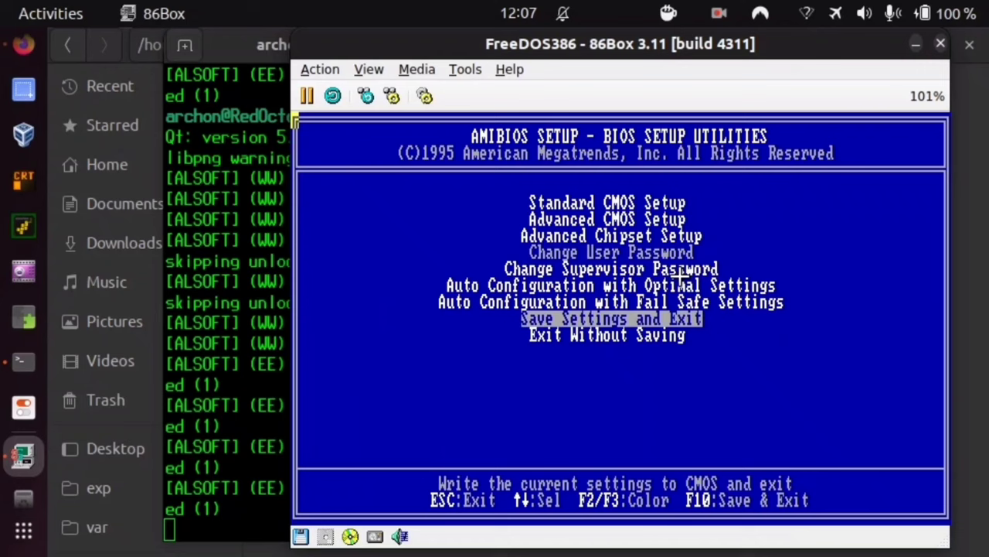
key(Return)
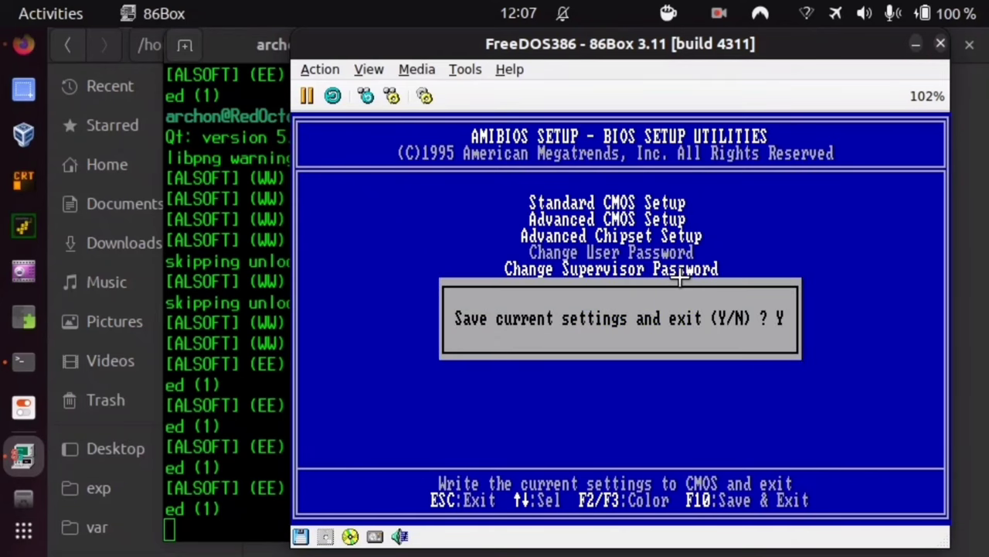
key(Return)
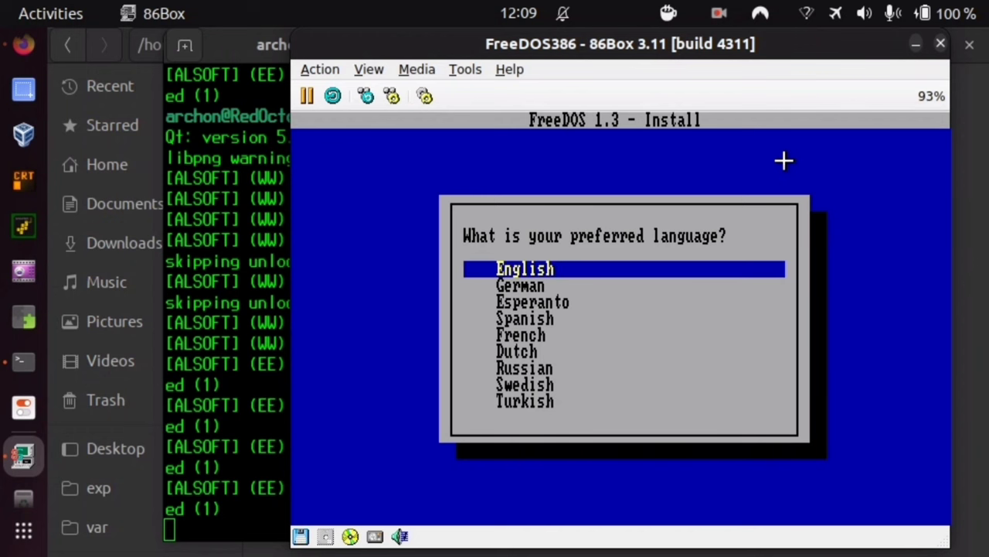
Proceed through the FreeDOS 1.3 installer in English, choosing to partition drive C: and reboot
key(Return)
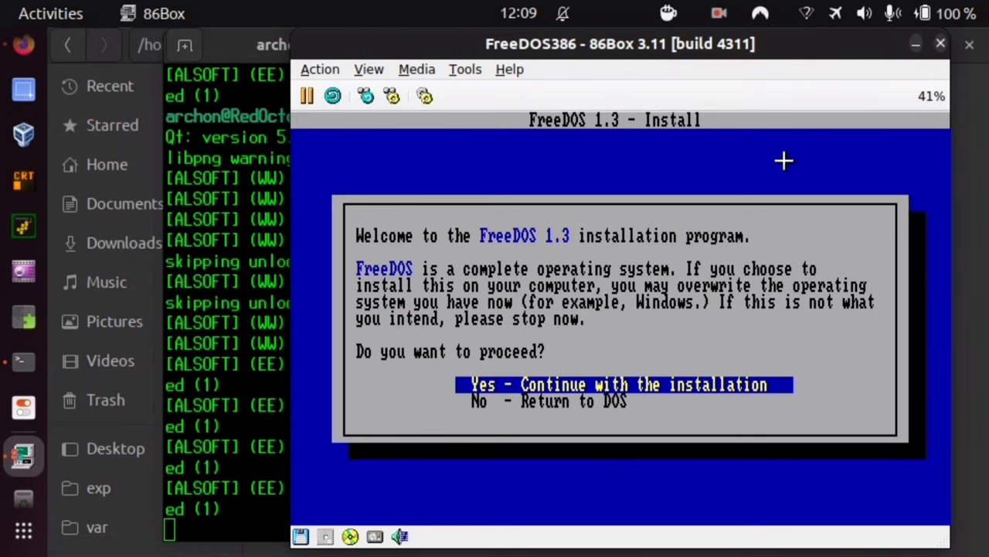
key(Return)
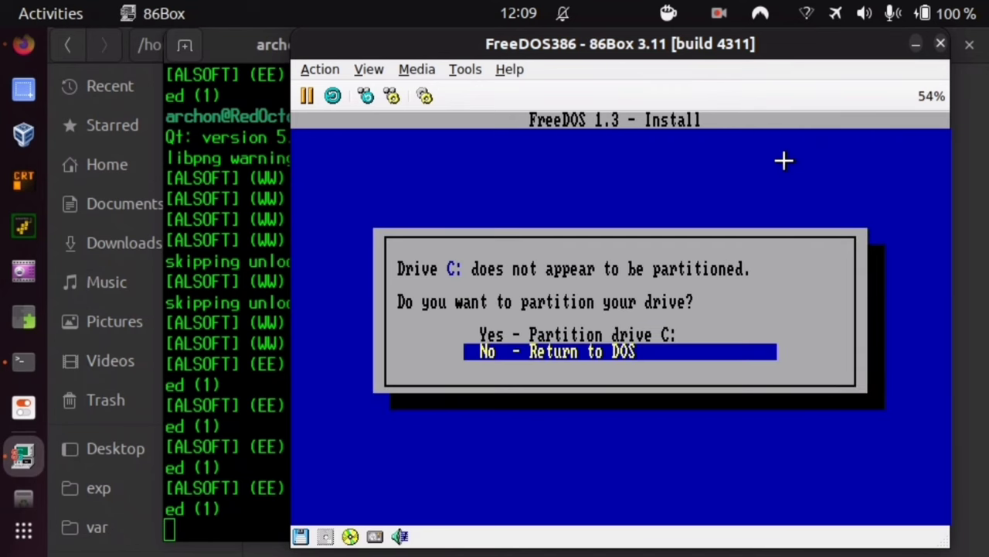
key(Up)
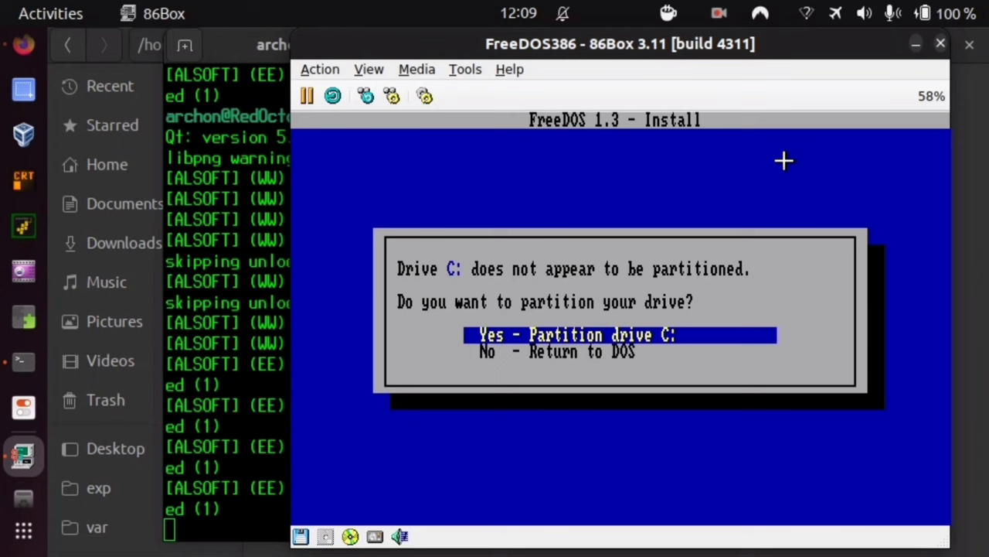
key(Return)
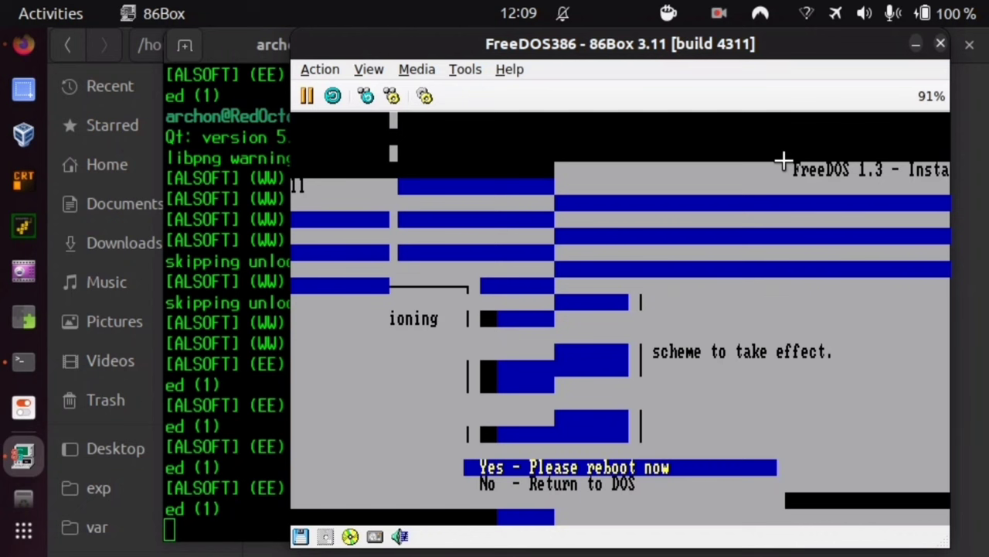
key(Return)
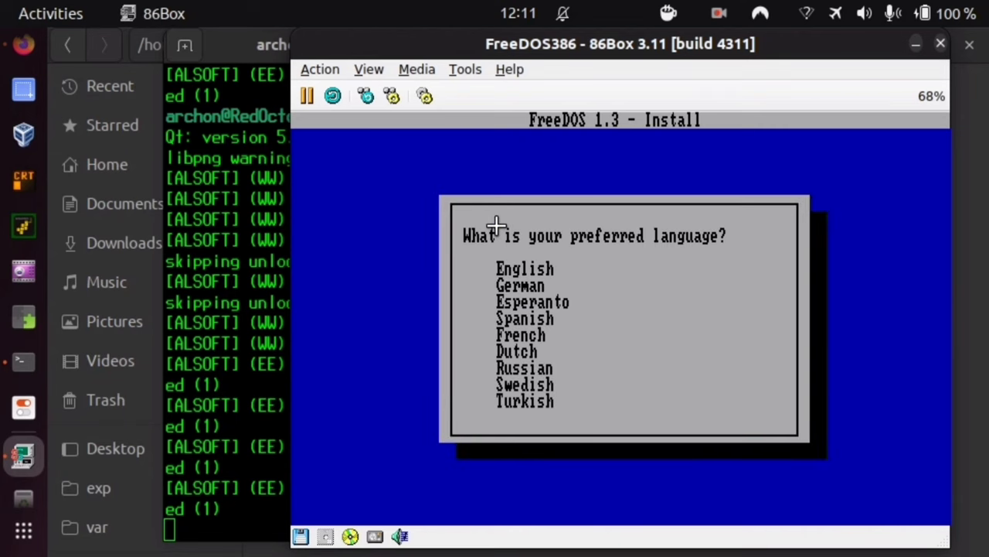
Run the restarted installer in English up to the drive C: partitioning question, and exit 86Box
key(Return)
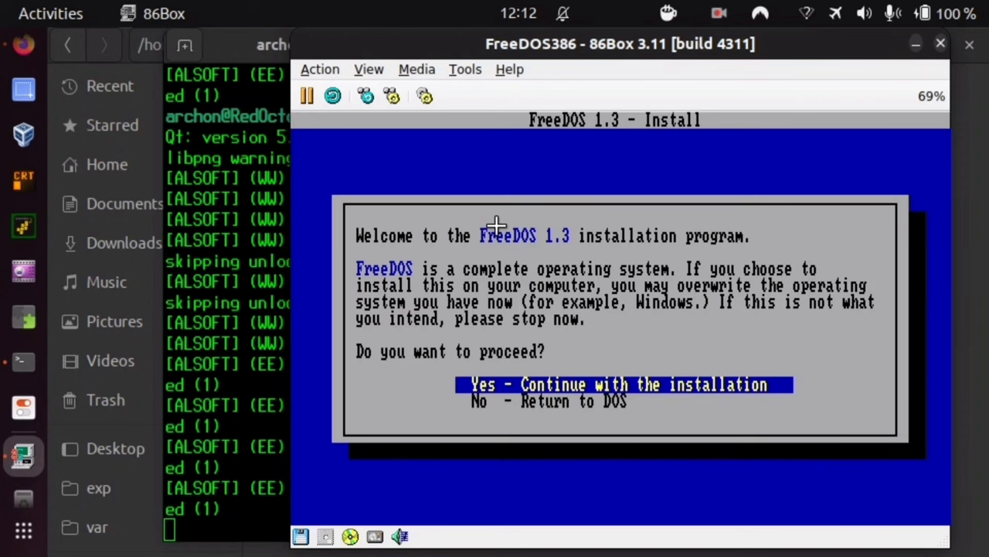
key(Return)
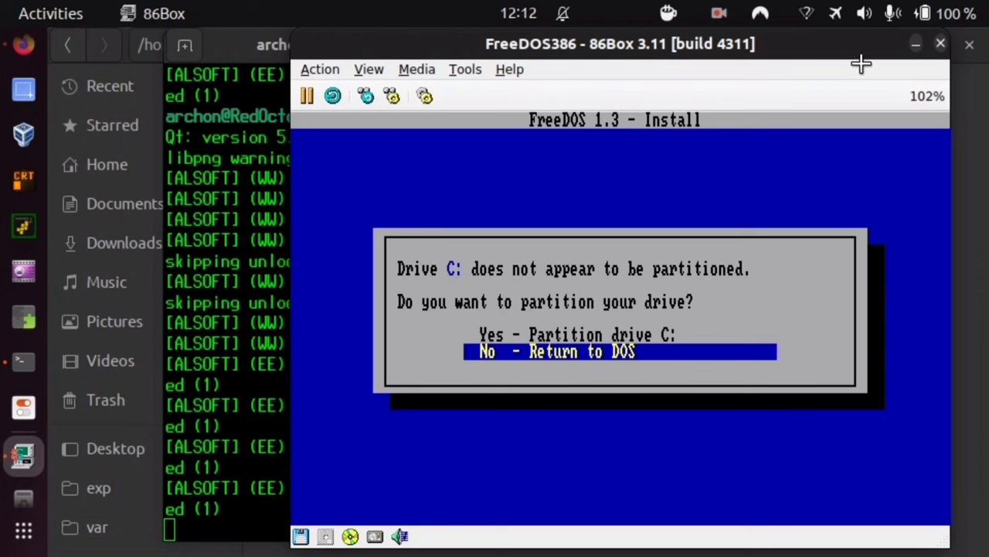
click(941, 43)
click(741, 333)
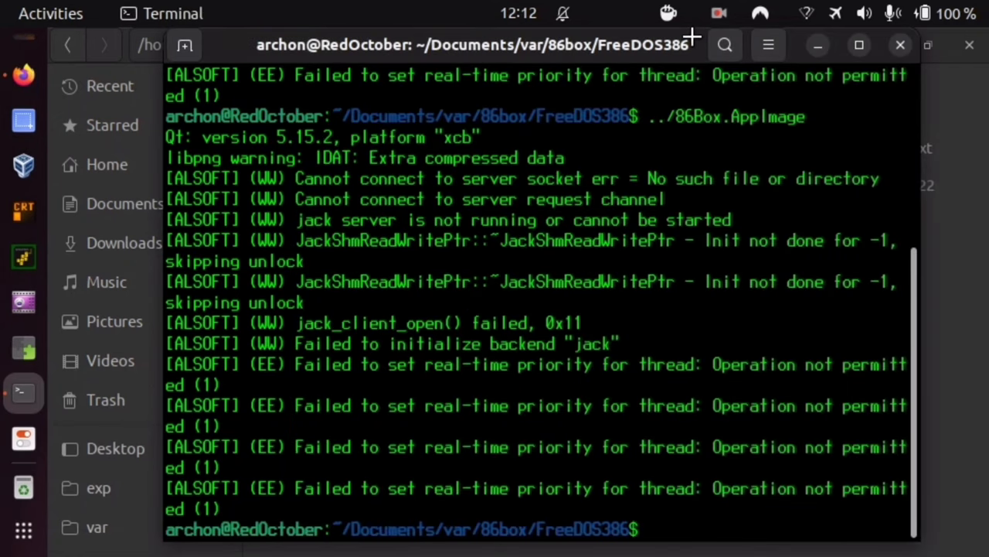
click(723, 8)
click(657, 129)
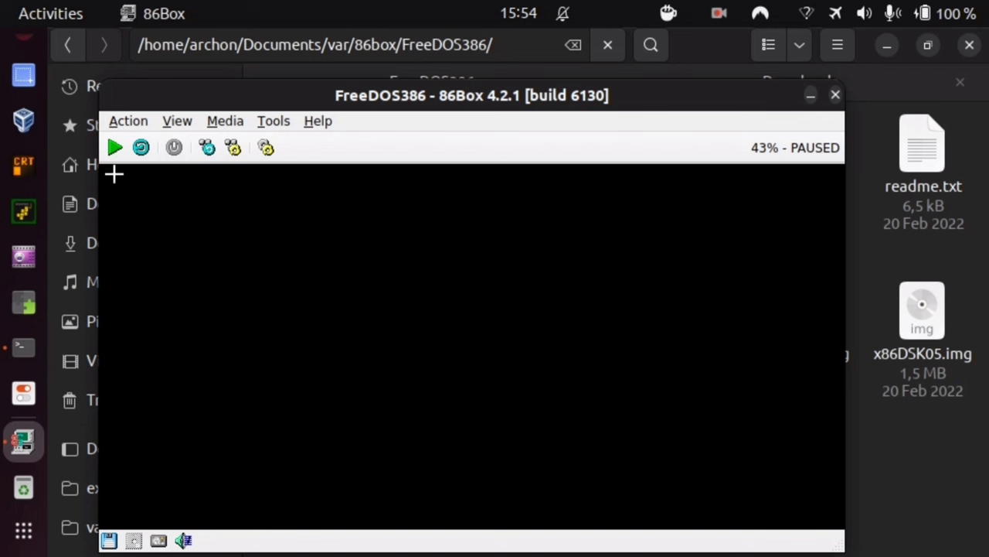
Resume the paused FreeDOS386 machine in 86Box 4.2.1 and boot FreeDOS
click(115, 147)
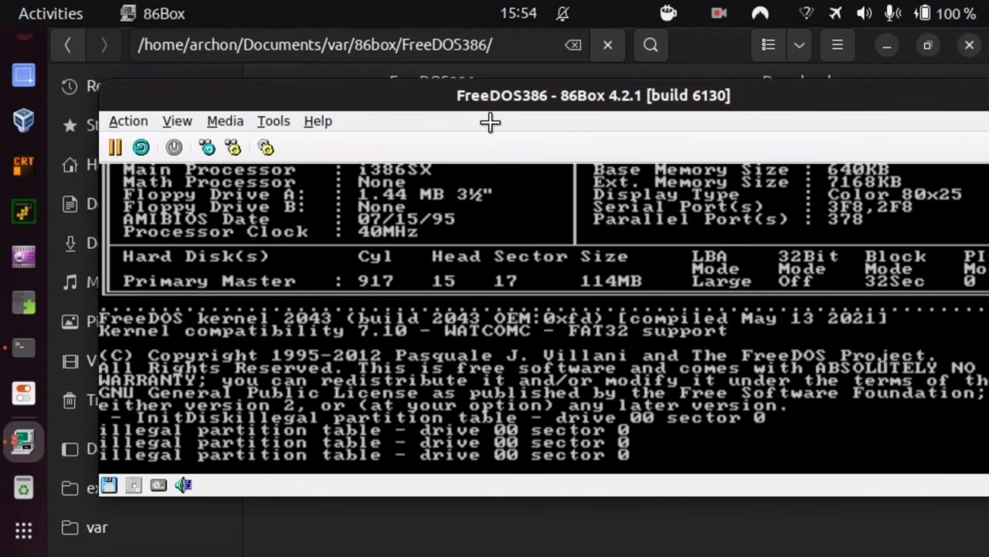
key(Return)
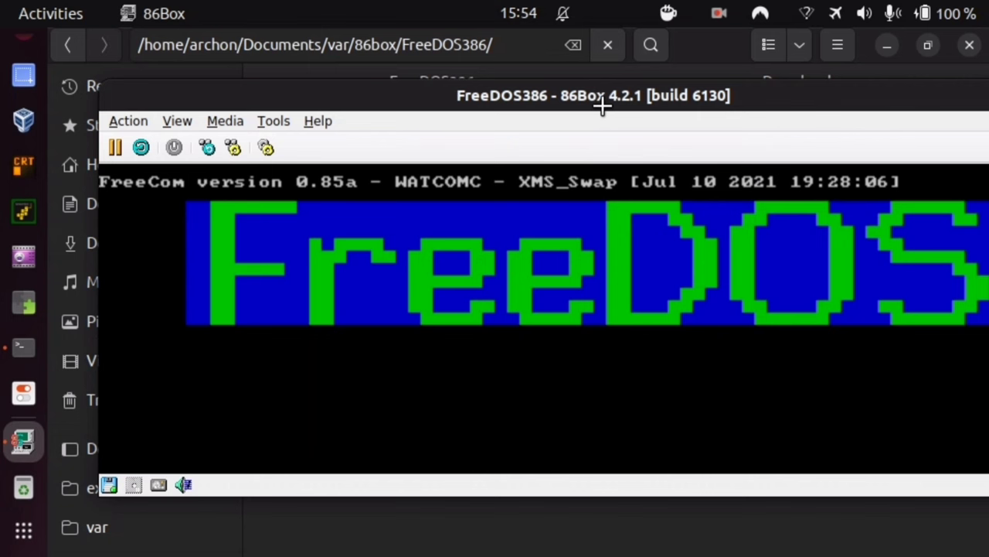
drag(602, 106, 581, 99)
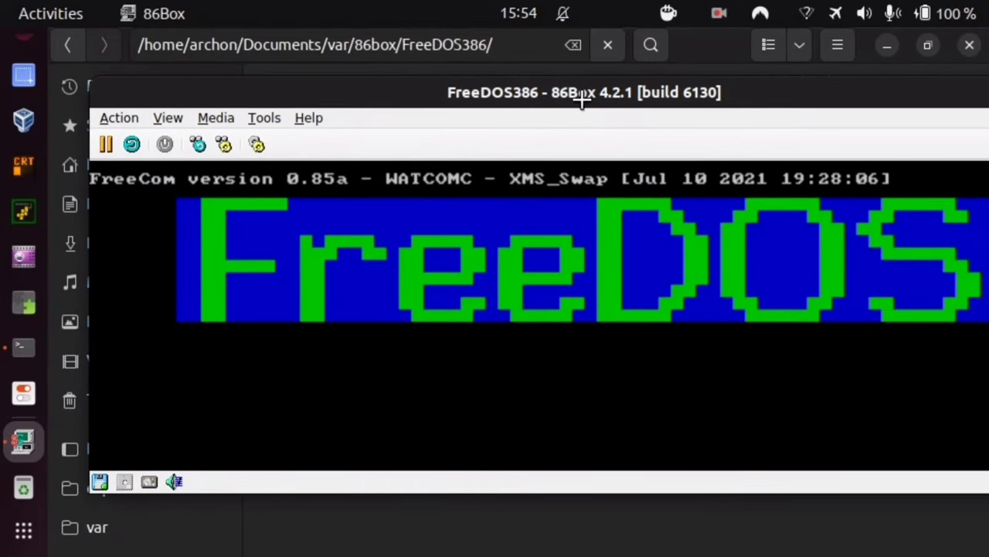
Examine the hard disk's image file, geometry and speed in the machine settings, and close them without saving
click(263, 119)
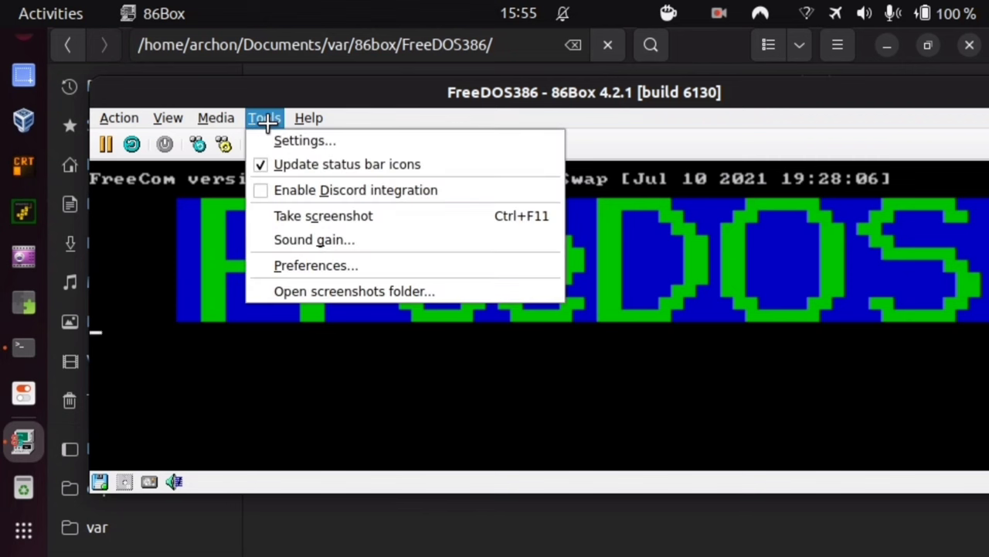
click(265, 119)
click(264, 120)
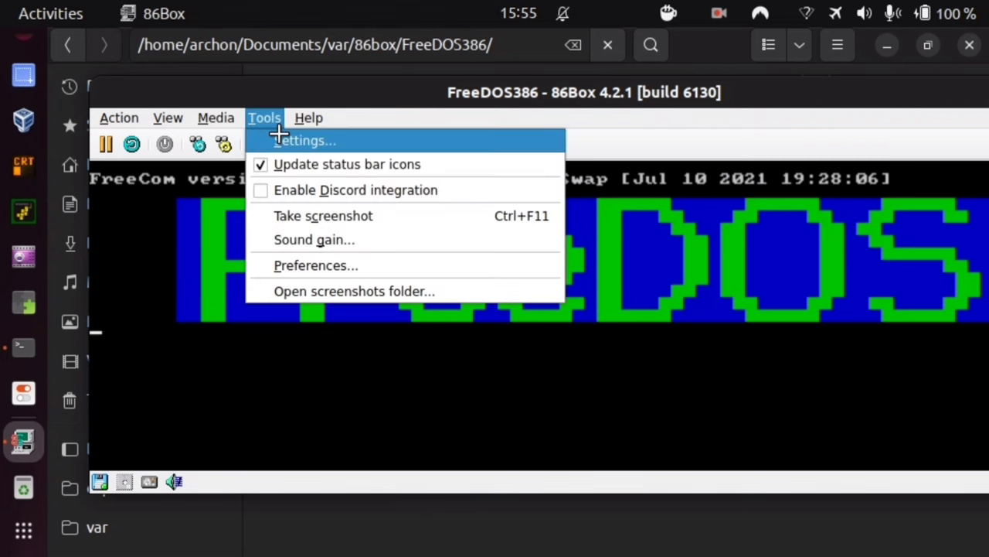
key(Escape)
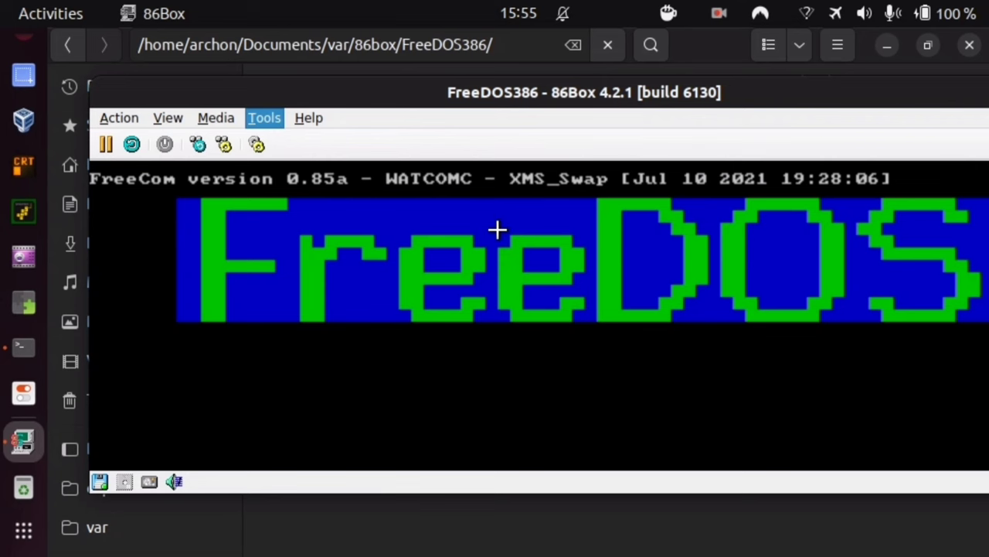
click(256, 137)
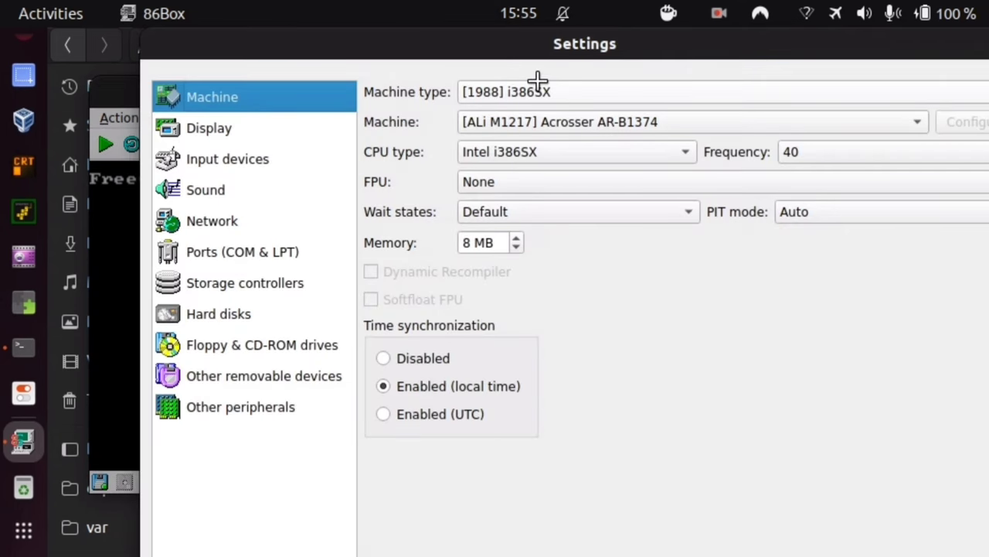
click(259, 316)
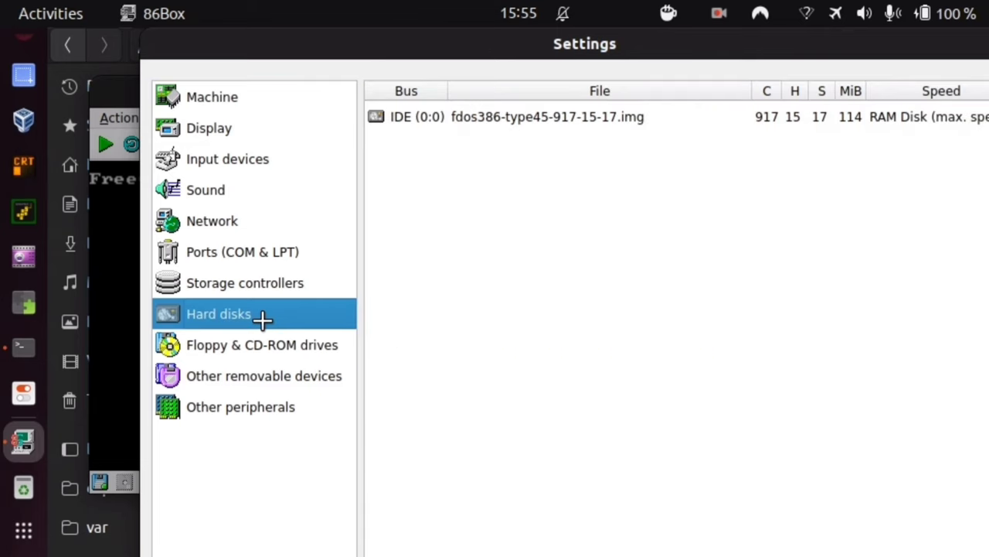
double_click(871, 40)
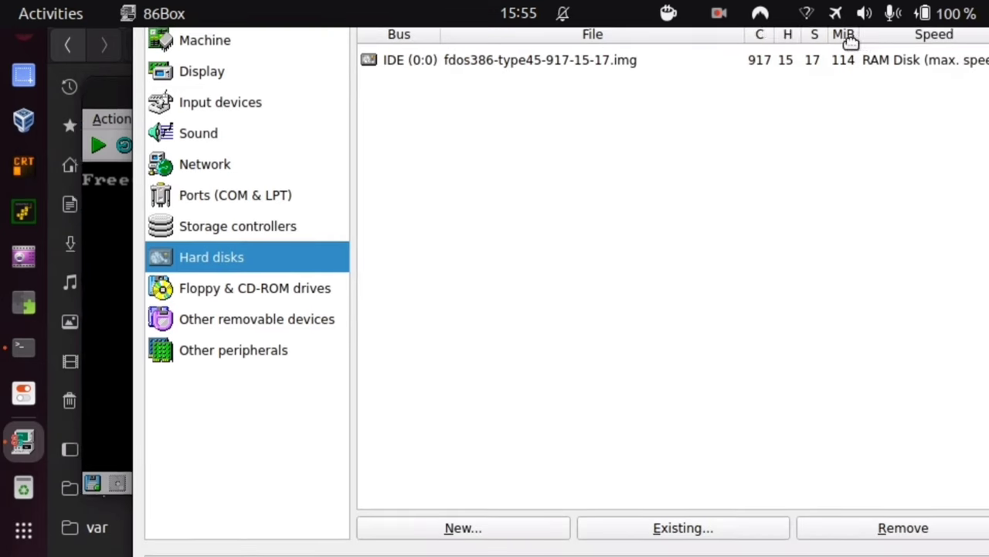
drag(850, 41, 613, 144)
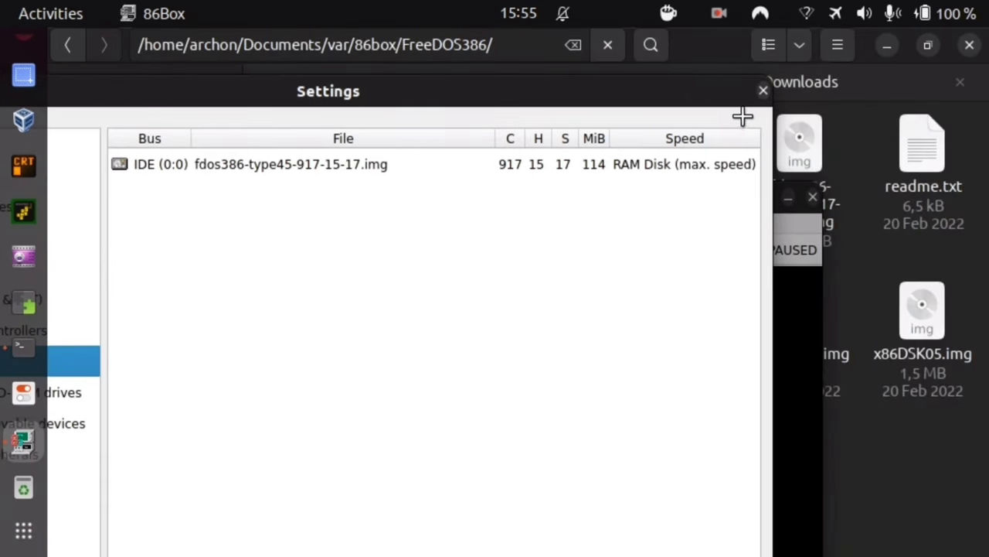
click(763, 89)
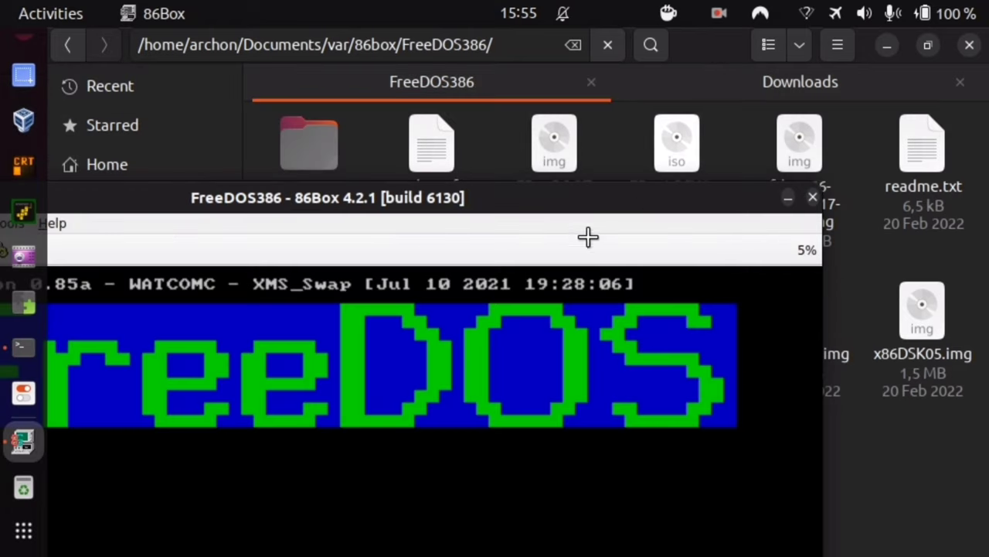
Reposition the FreeDOS386 machine window and exit 86Box, confirming the exit
drag(320, 198, 511, 84)
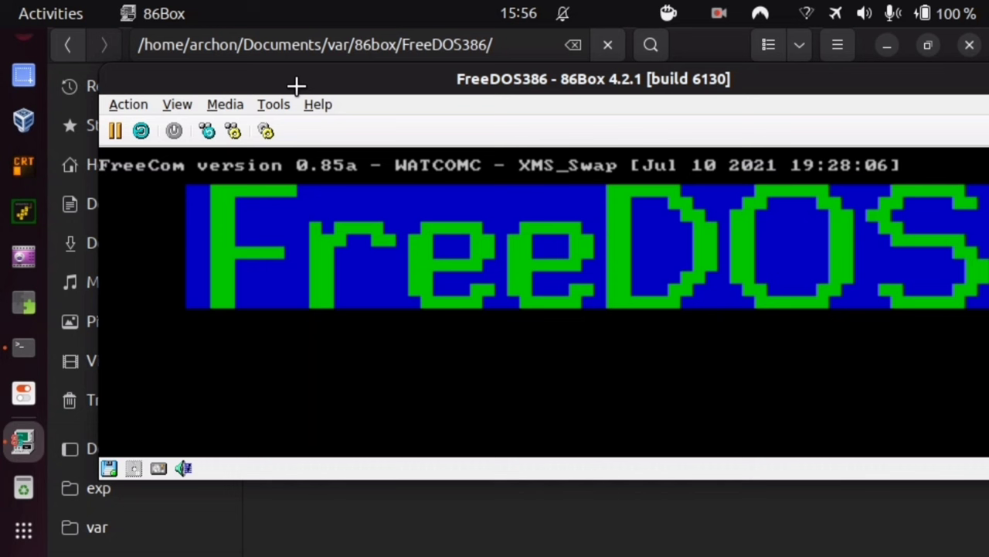
drag(360, 72, 307, 43)
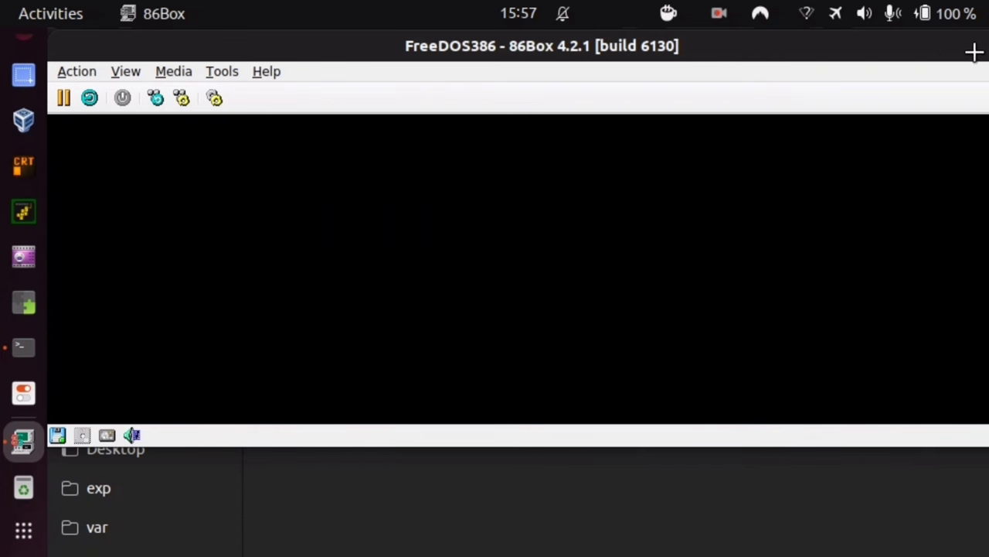
drag(972, 49, 778, 73)
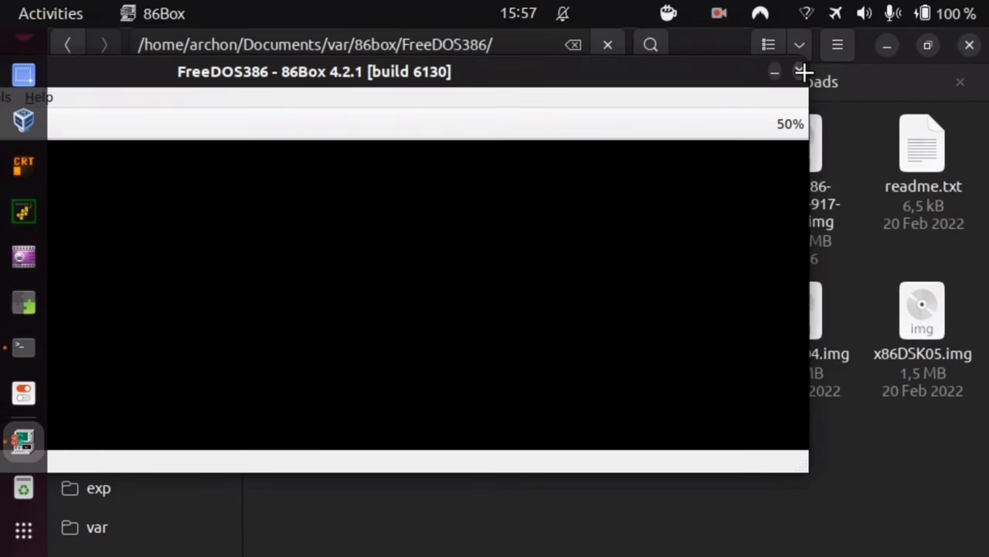
key(alt+F4)
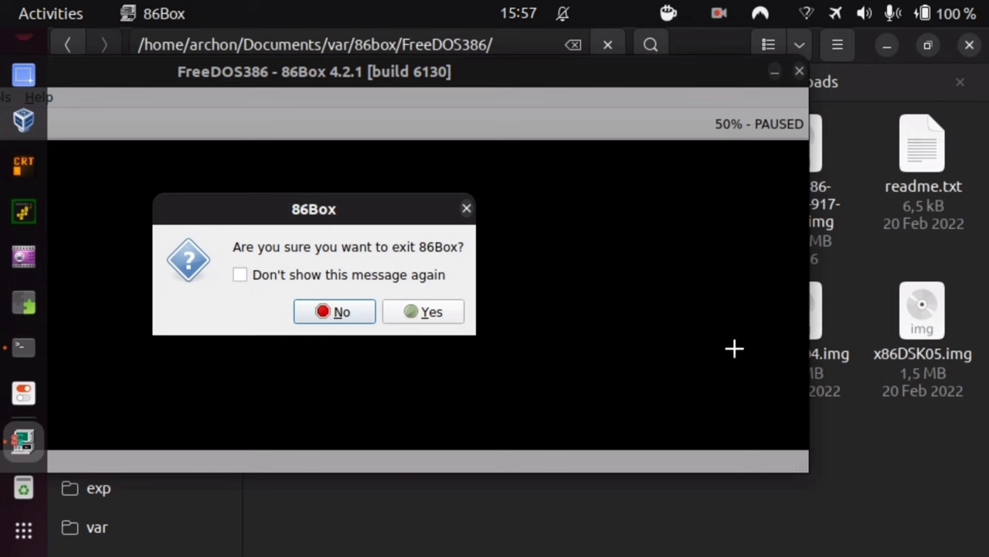
click(405, 313)
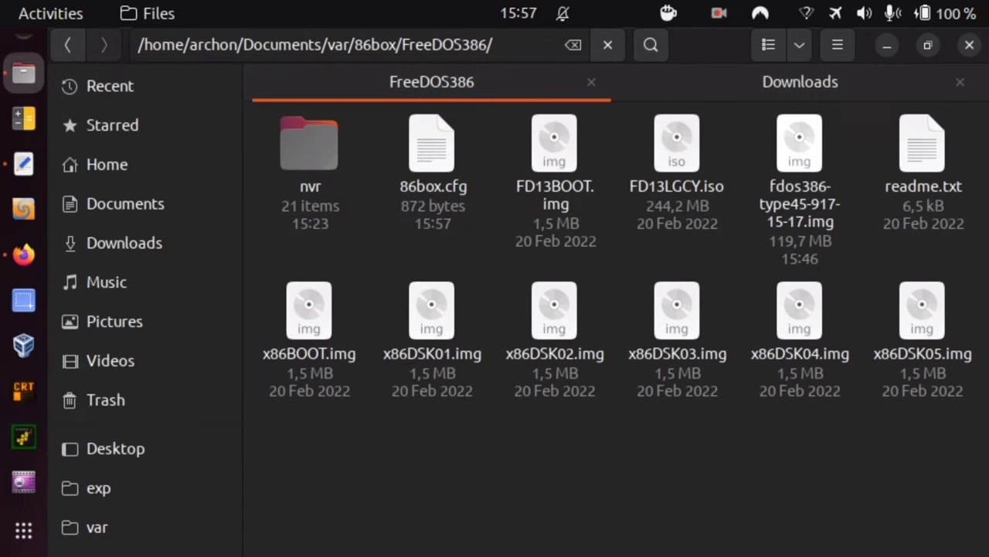
Open fdos386-type45-917-15-17.img in GHex to inspect the bytes at its start, and close the hex editor
right_click(799, 155)
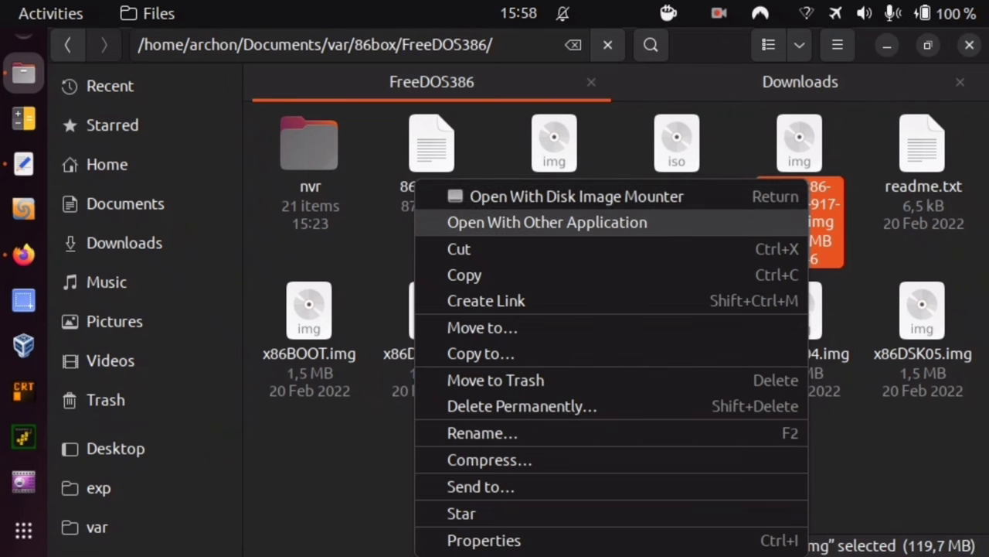
click(547, 221)
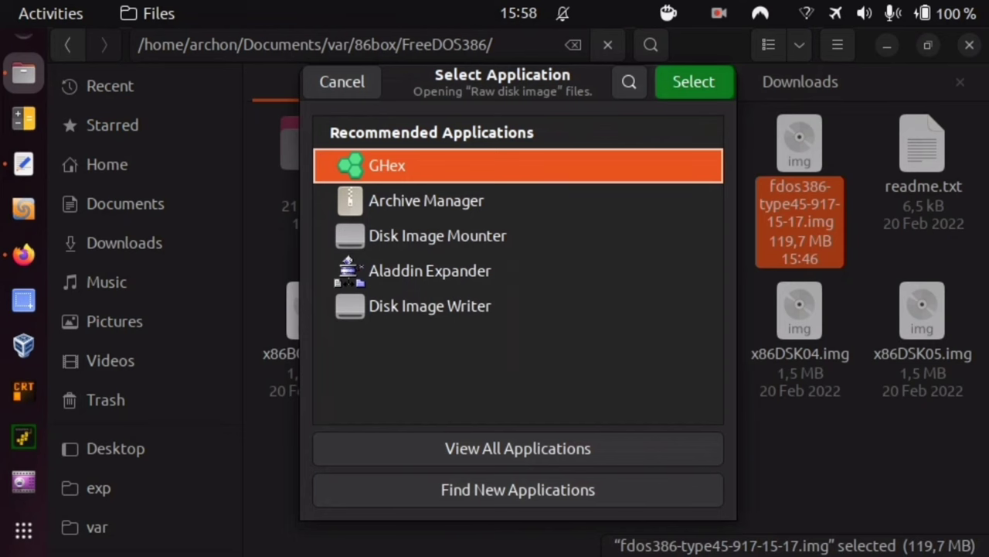
key(Return)
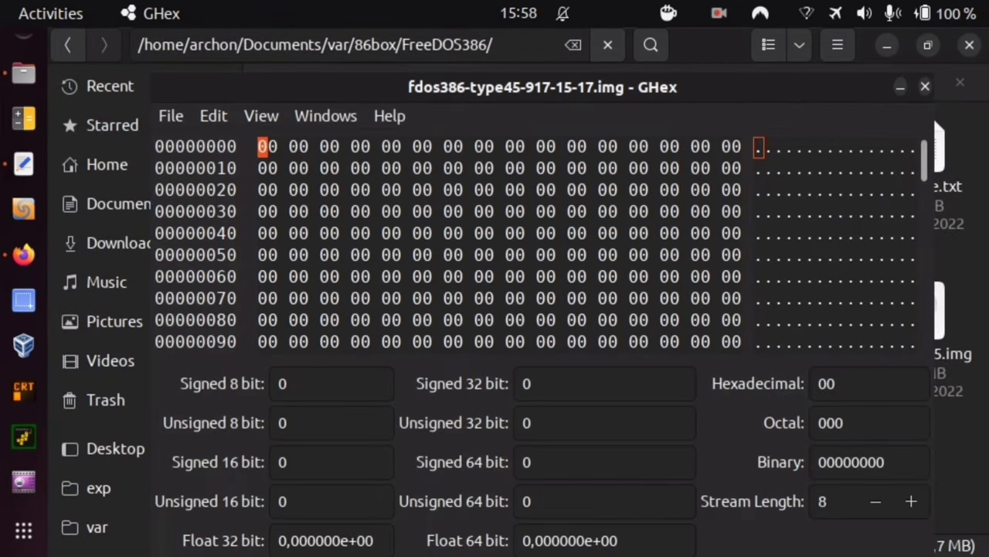
mouse_move(925, 158)
mouse_down()
mouse_move(924, 320)
mouse_move(924, 157)
mouse_up()
click(924, 86)
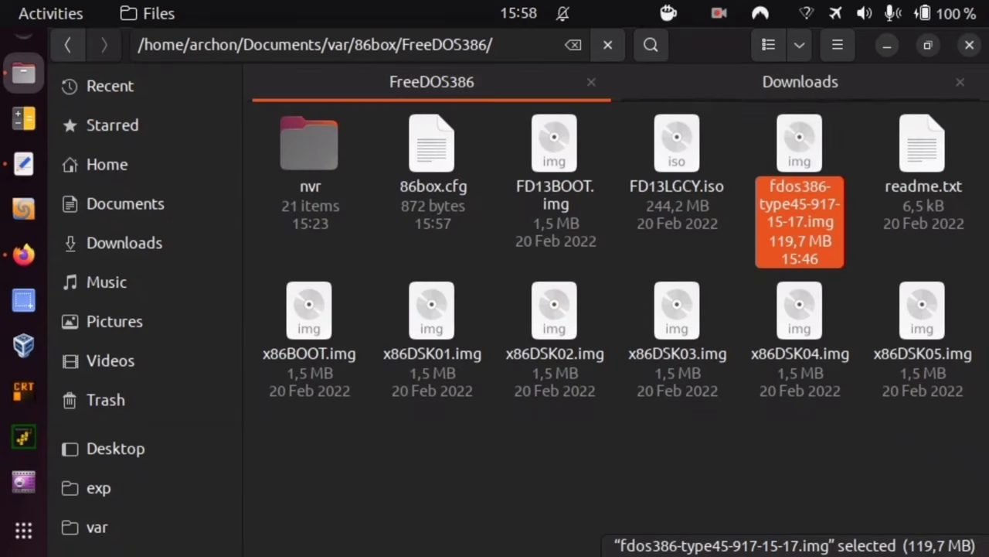
key(Escape)
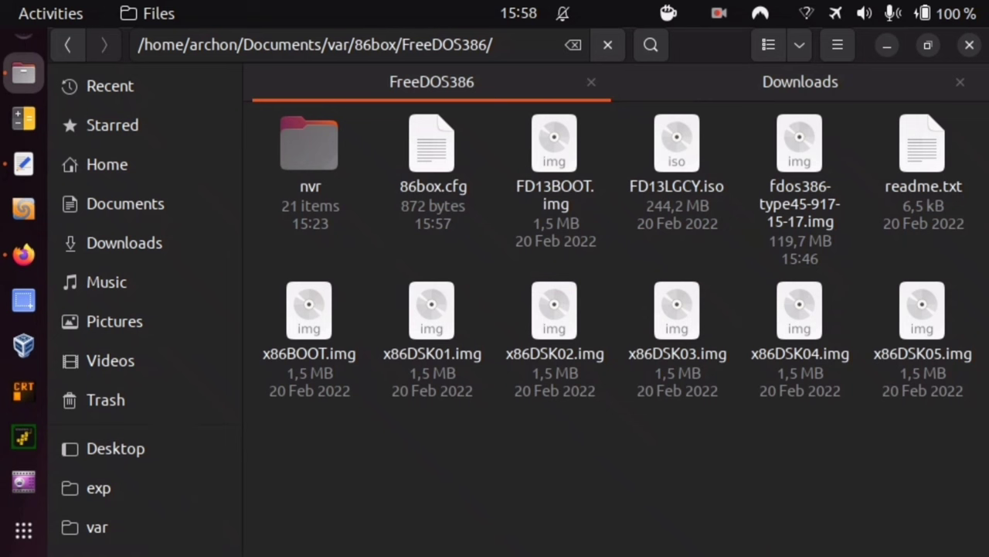
click(799, 143)
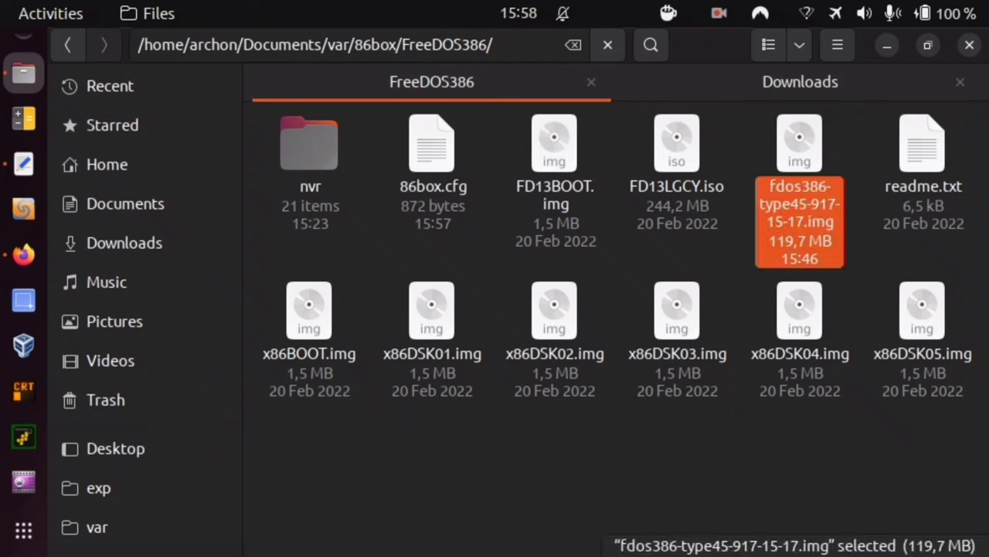
key(Escape)
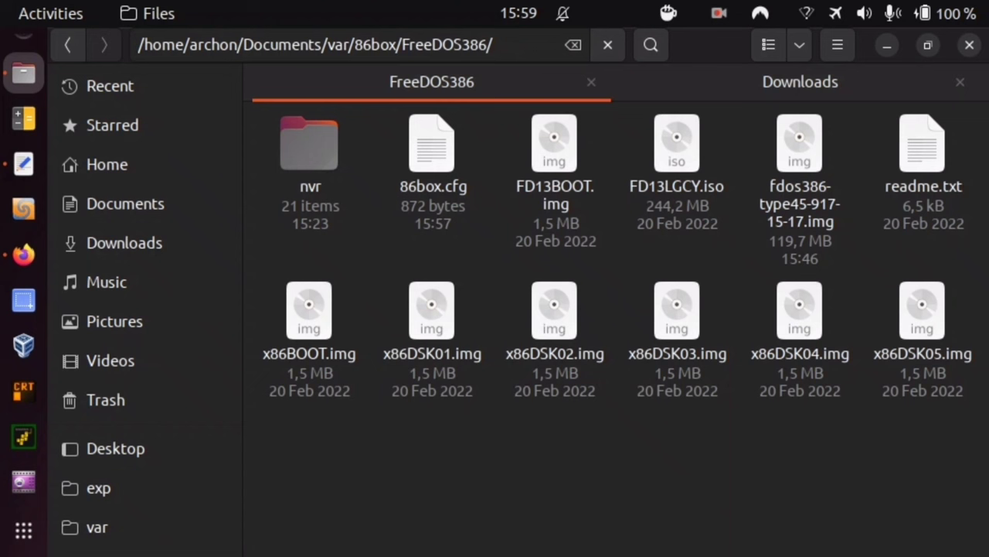
click(718, 13)
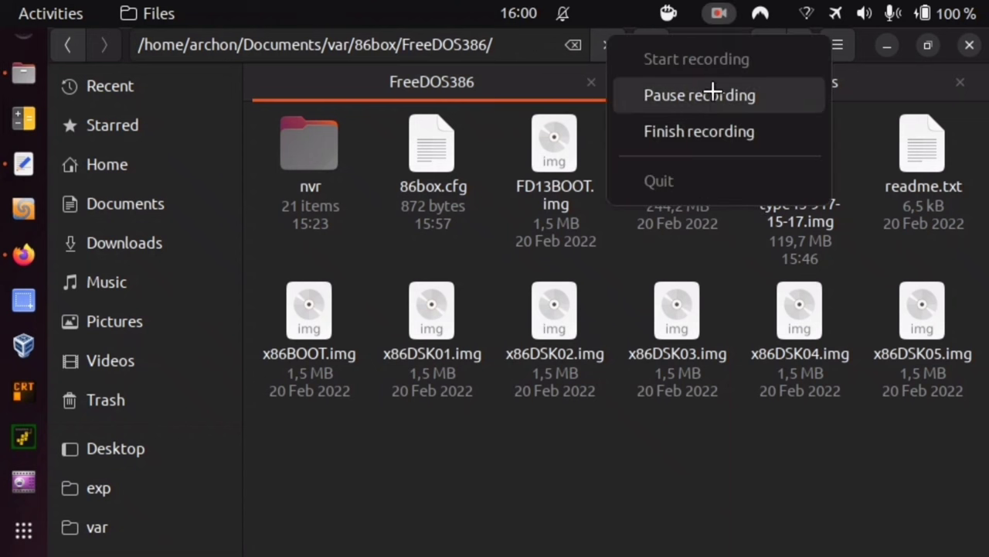
click(711, 127)
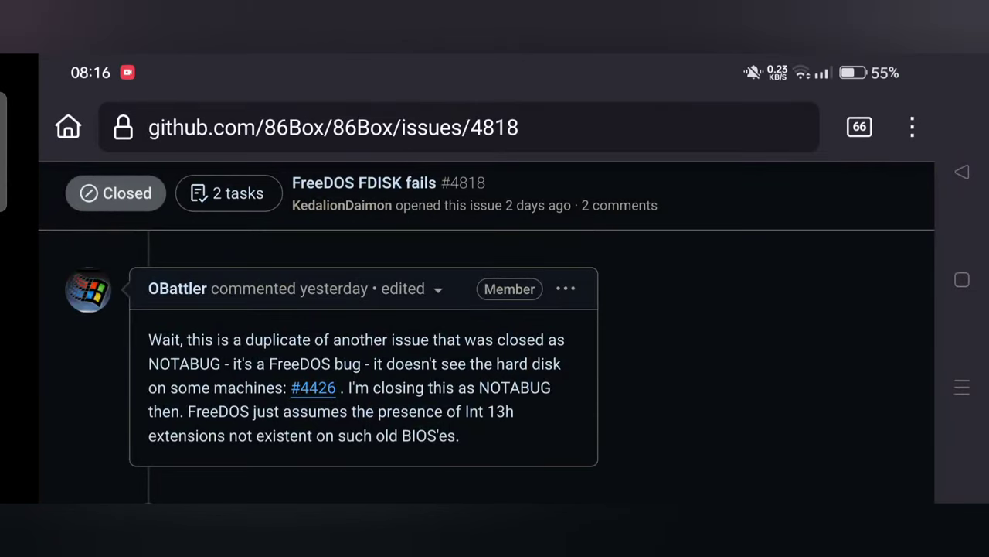
Read the closing comment on 86Box GitHub issue #4818 about FreeDOS FDISK failing
scroll(800, 329, down, 1)
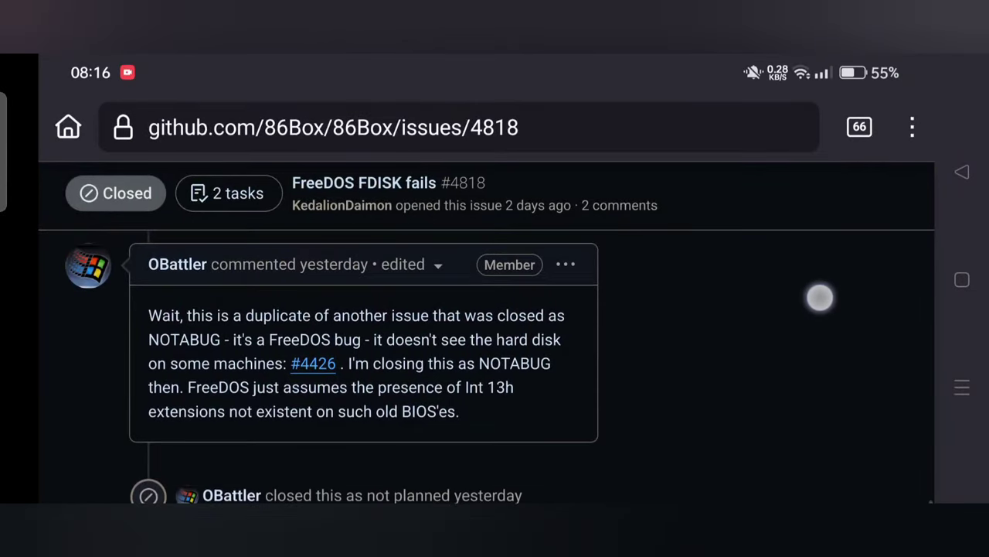